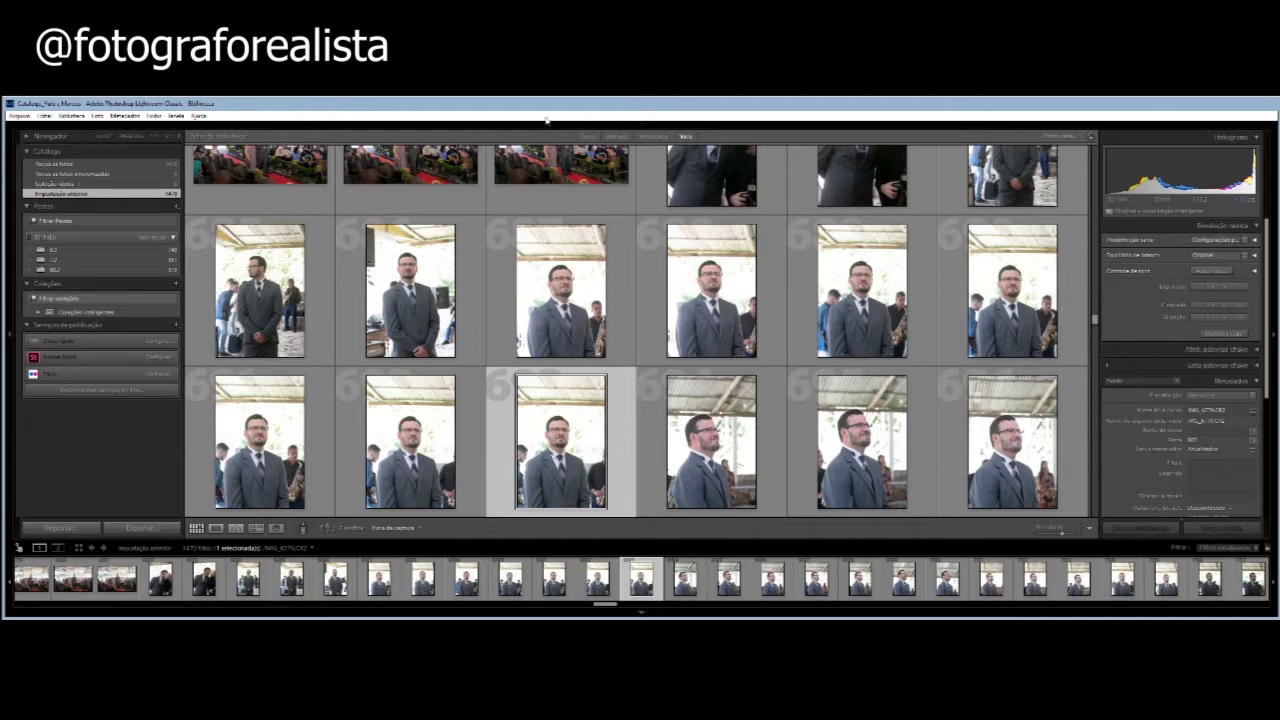
Browse through the full, unfiltered ceremony photo grid.
{"action": "scroll", "coordinate": [560, 290], "scroll_direction": "down", "scroll_amount": 3}
{"action": "scroll", "coordinate": [560, 430], "scroll_direction": "down", "scroll_amount": 5}
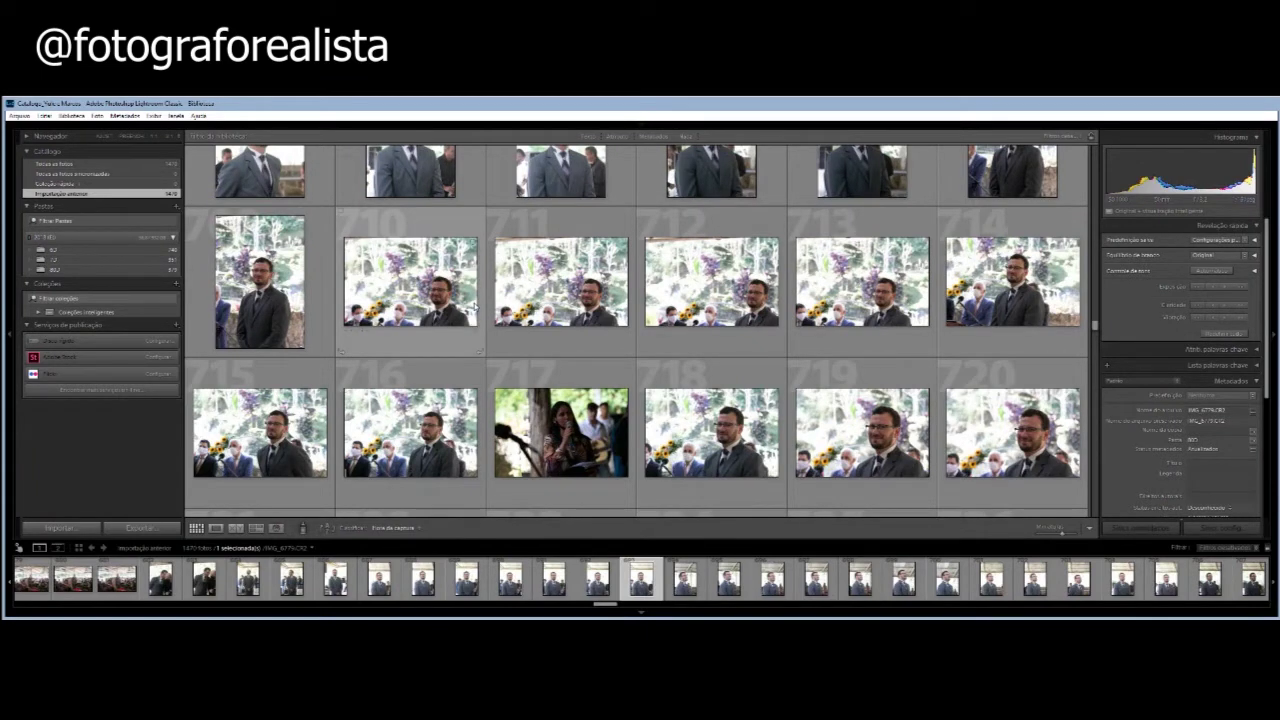
{"action": "scroll", "coordinate": [475, 306], "scroll_direction": "down", "scroll_amount": 3}
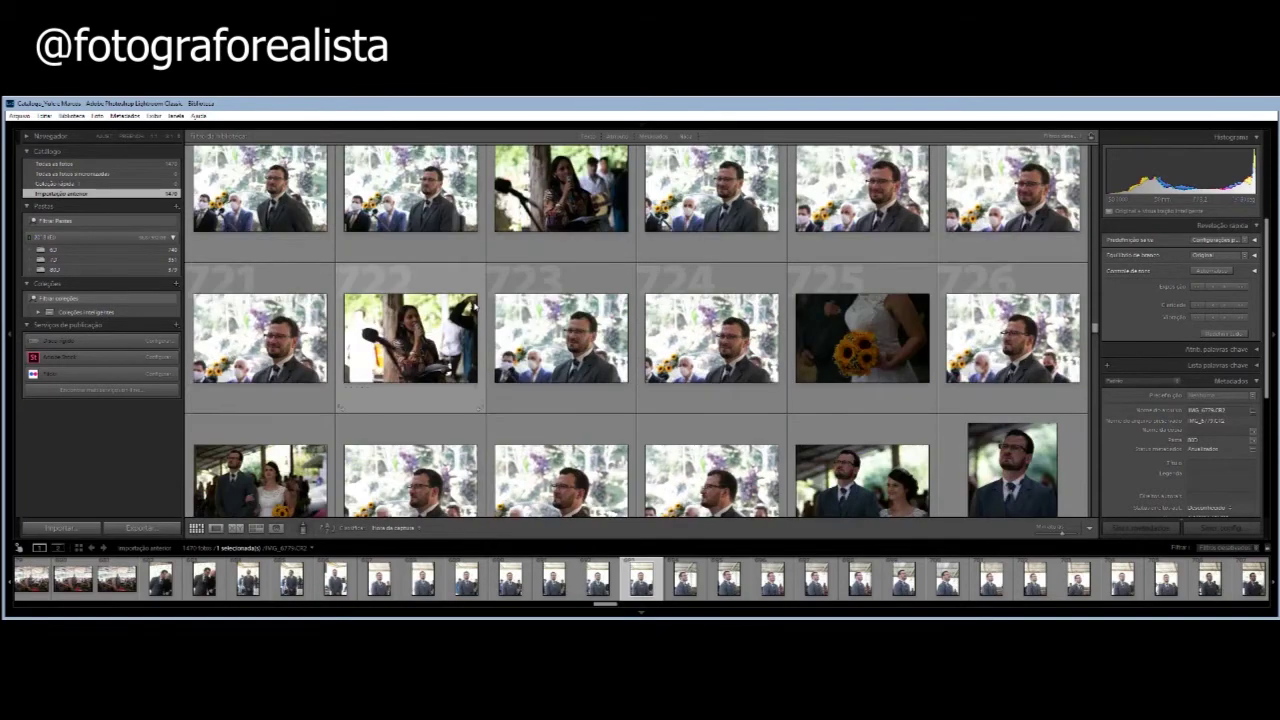
{"action": "scroll", "coordinate": [475, 306], "scroll_direction": "down", "scroll_amount": 2}
{"action": "scroll", "coordinate": [475, 306], "scroll_direction": "down", "scroll_amount": 2}
{"action": "scroll", "coordinate": [475, 306], "scroll_direction": "down", "scroll_amount": 2}
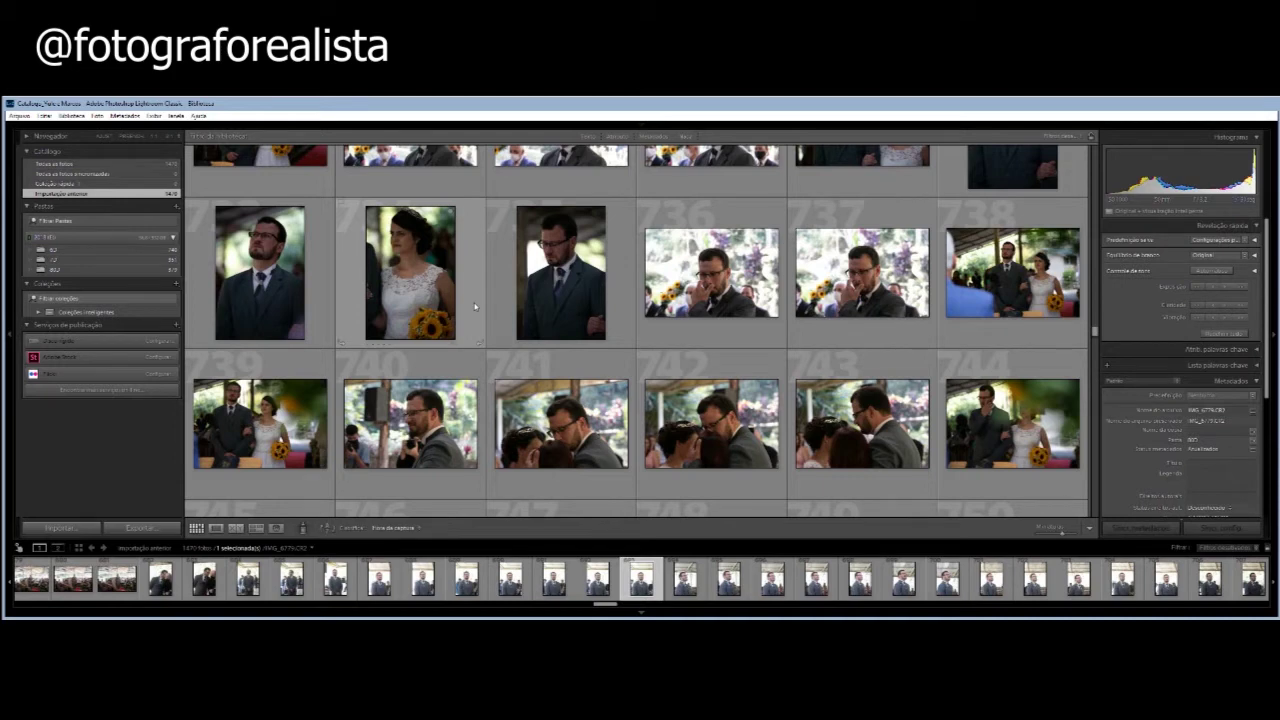
{"action": "scroll", "coordinate": [475, 306], "scroll_direction": "down", "scroll_amount": 2}
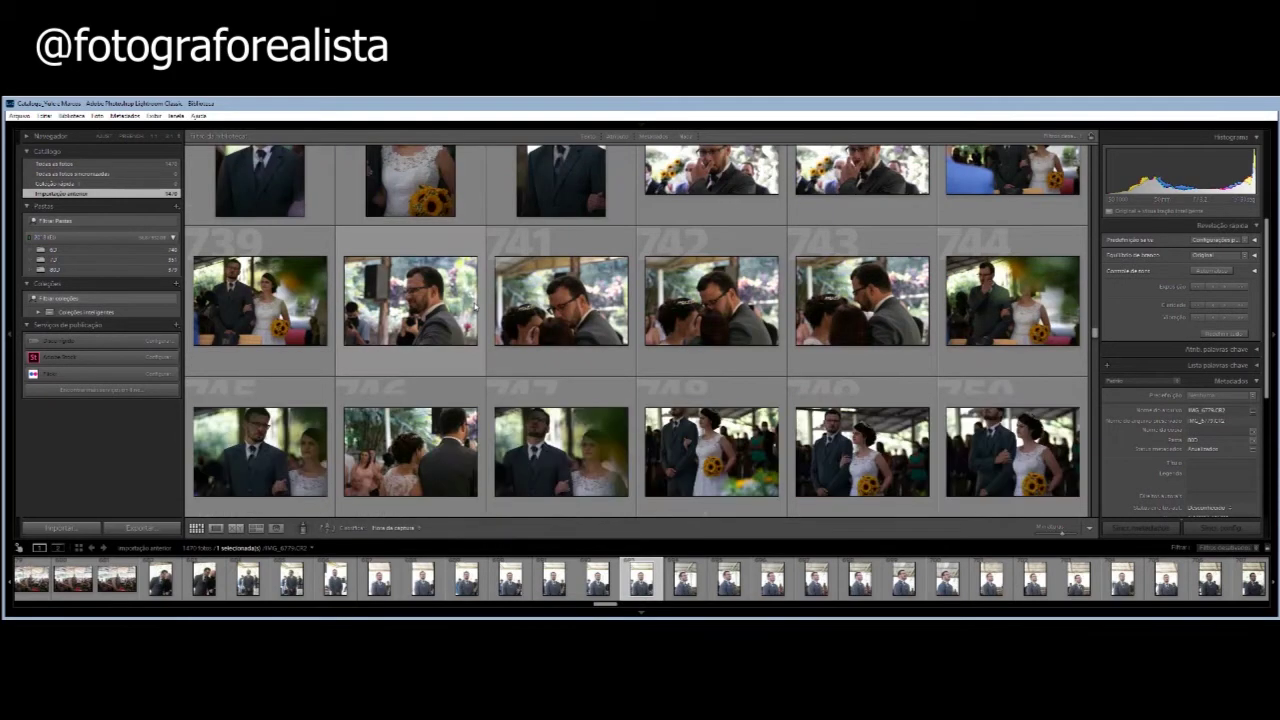
{"action": "scroll", "coordinate": [475, 306], "scroll_direction": "down", "scroll_amount": 1}
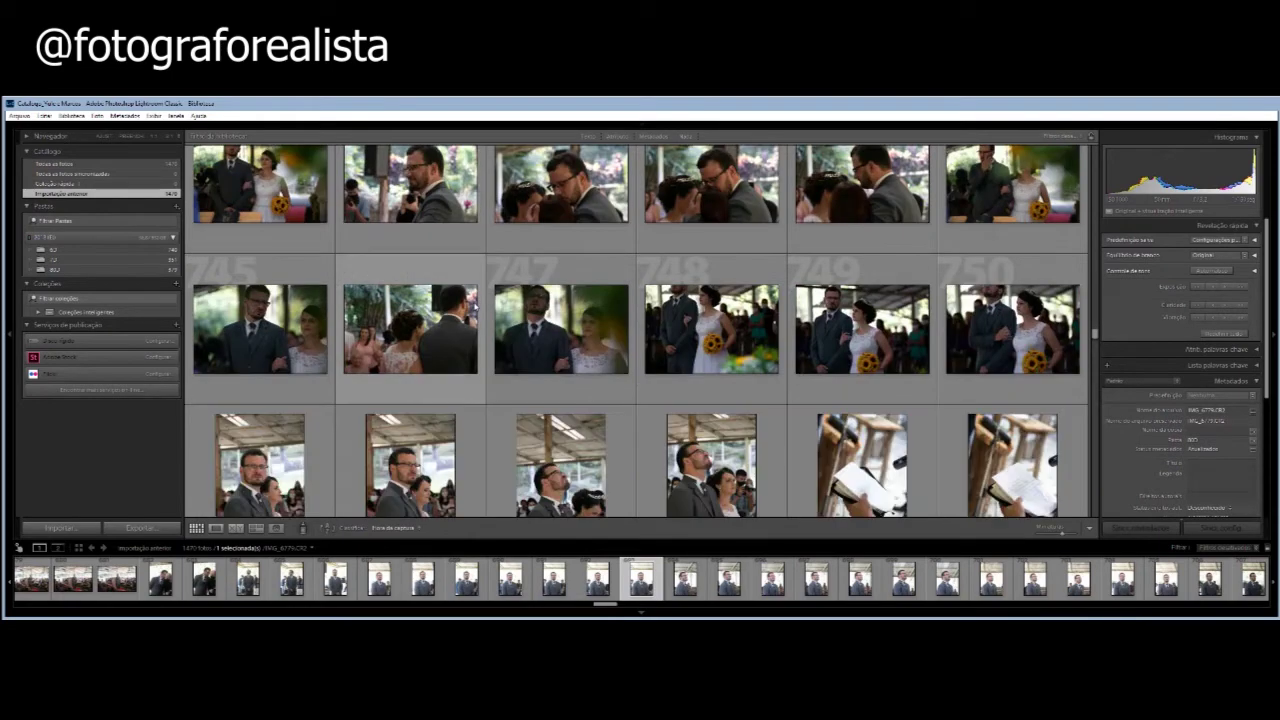
{"action": "scroll", "coordinate": [475, 306], "scroll_direction": "down", "scroll_amount": 2}
{"action": "scroll", "coordinate": [475, 306], "scroll_direction": "up", "scroll_amount": 2}
{"action": "scroll", "coordinate": [475, 306], "scroll_direction": "down", "scroll_amount": 3}
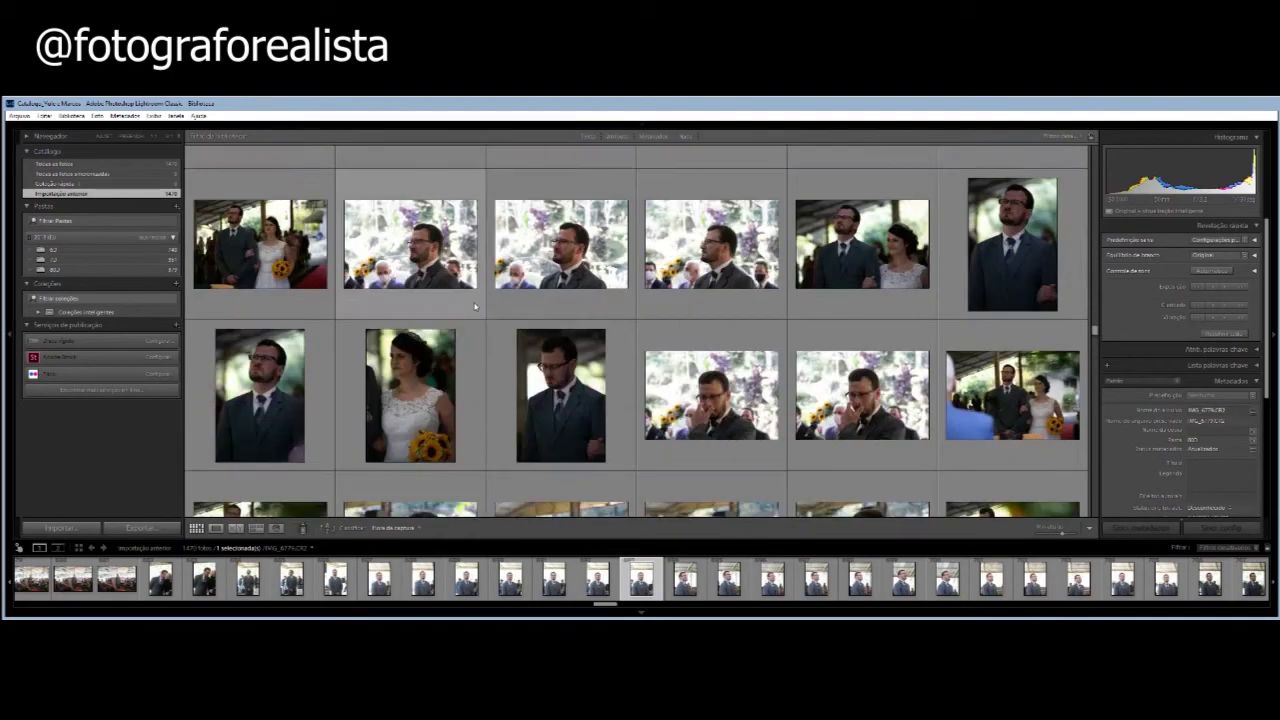
{"action": "scroll", "coordinate": [475, 306], "scroll_direction": "up", "scroll_amount": 1}
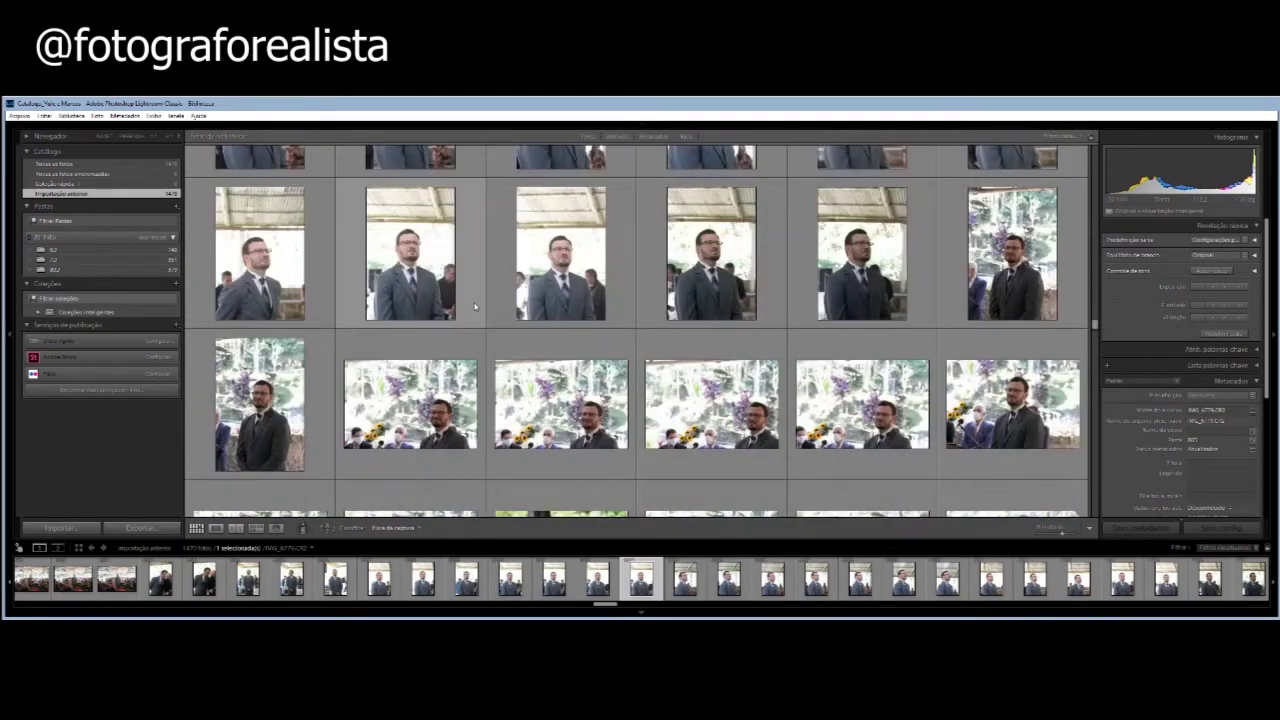
{"action": "scroll", "coordinate": [475, 306], "scroll_direction": "up", "scroll_amount": 3}
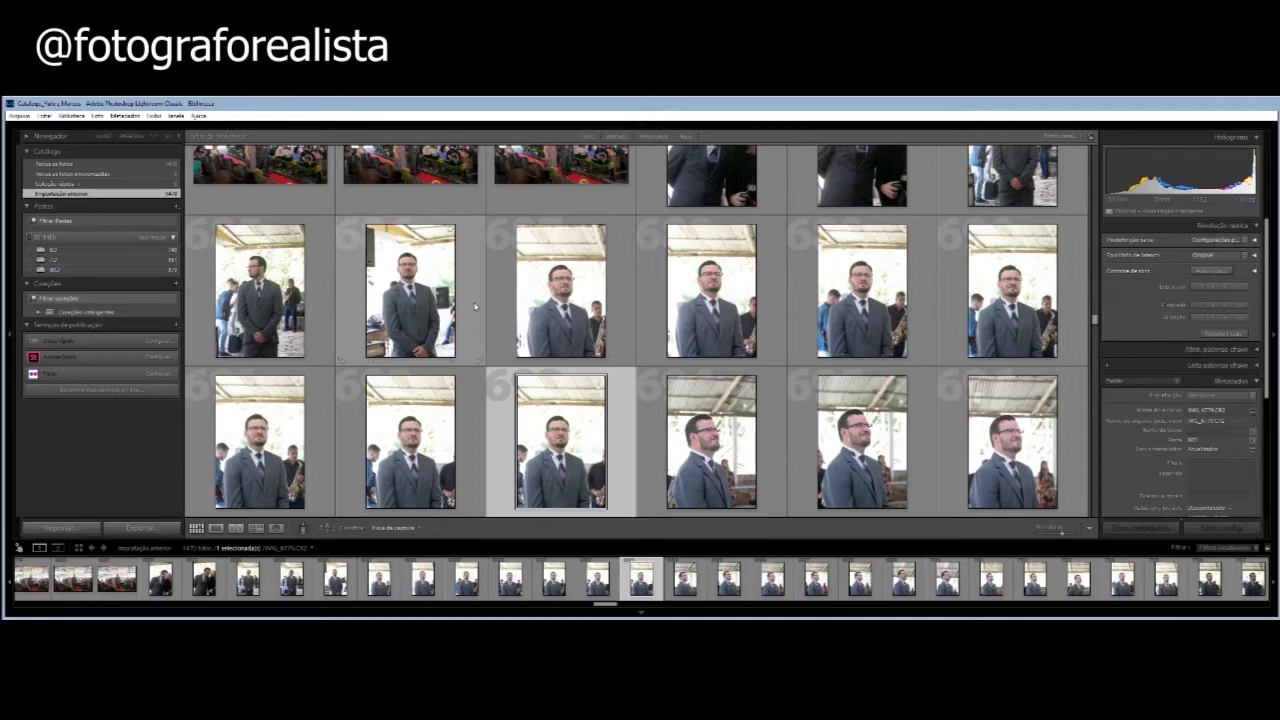
{"action": "scroll", "coordinate": [475, 307], "scroll_direction": "up", "scroll_amount": 3}
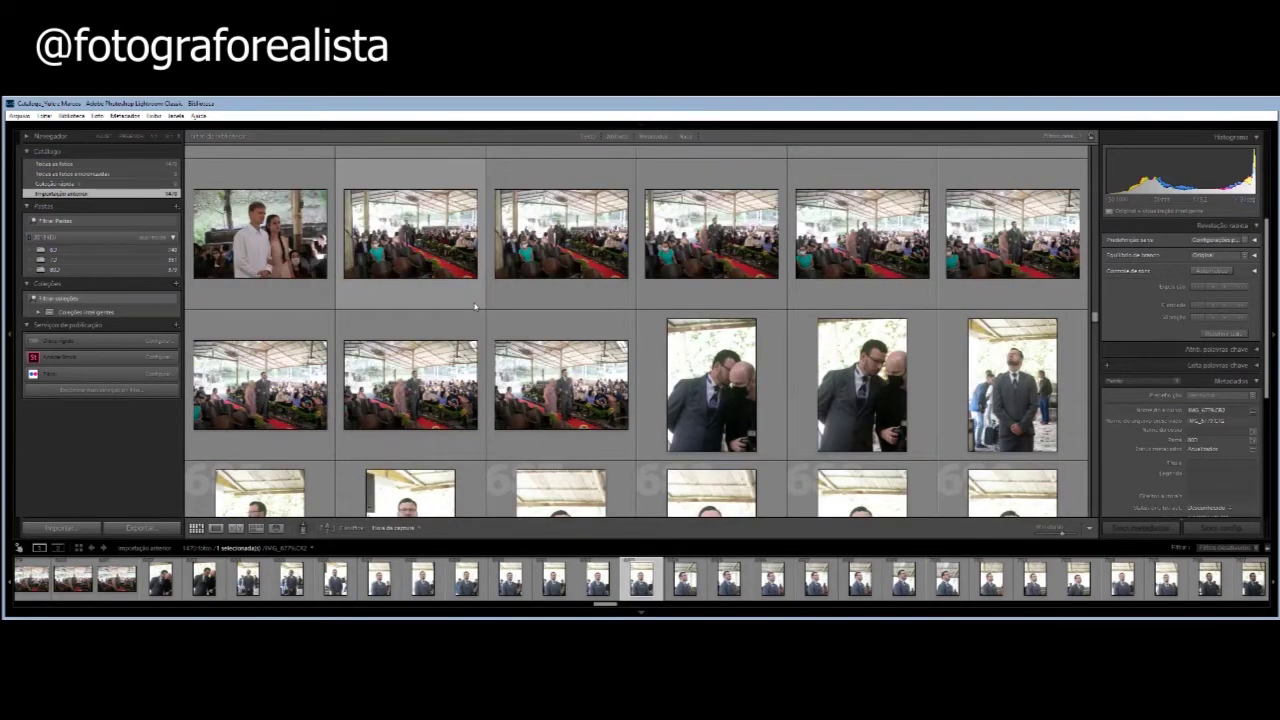
{"action": "scroll", "coordinate": [475, 307], "scroll_direction": "up", "scroll_amount": 3}
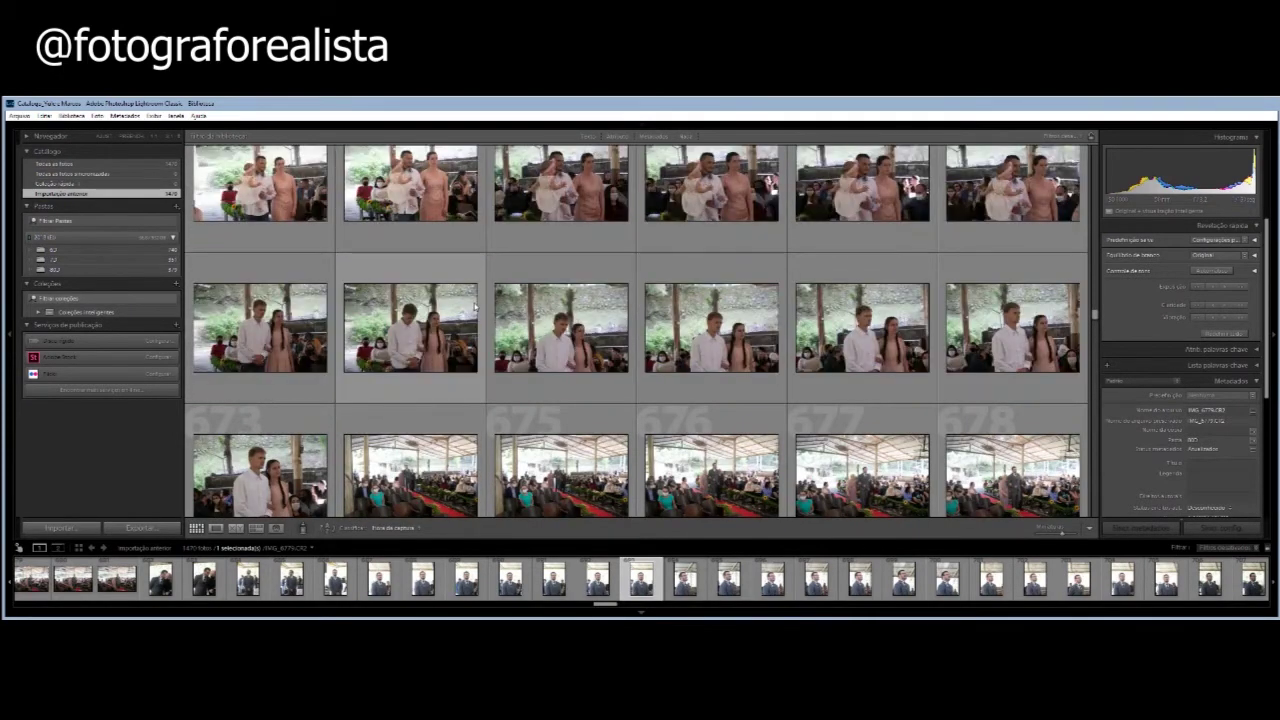
{"action": "scroll", "coordinate": [475, 307], "scroll_direction": "down", "scroll_amount": 3}
{"action": "scroll", "coordinate": [475, 307], "scroll_direction": "down", "scroll_amount": 2}
{"action": "scroll", "coordinate": [475, 307], "scroll_direction": "down", "scroll_amount": 2}
{"action": "scroll", "coordinate": [475, 307], "scroll_direction": "down", "scroll_amount": 4}
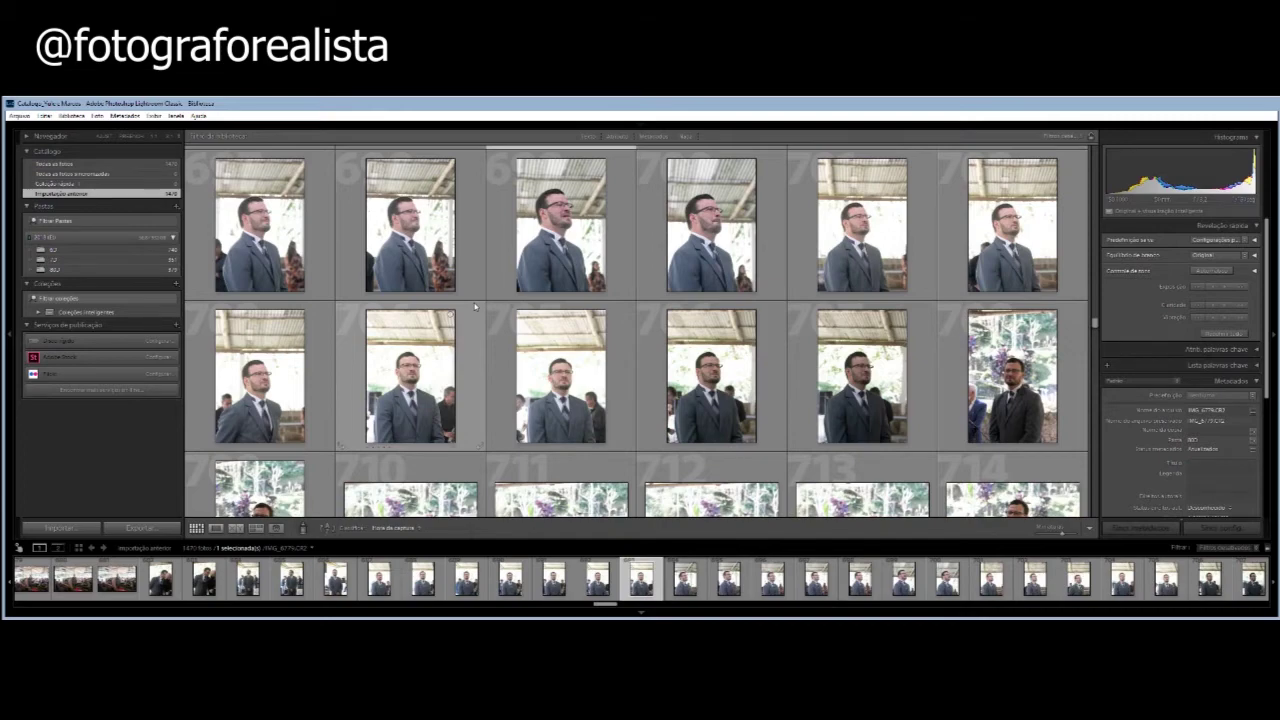
{"action": "scroll", "coordinate": [475, 307], "scroll_direction": "down", "scroll_amount": 3}
{"action": "scroll", "coordinate": [475, 307], "scroll_direction": "down", "scroll_amount": 2}
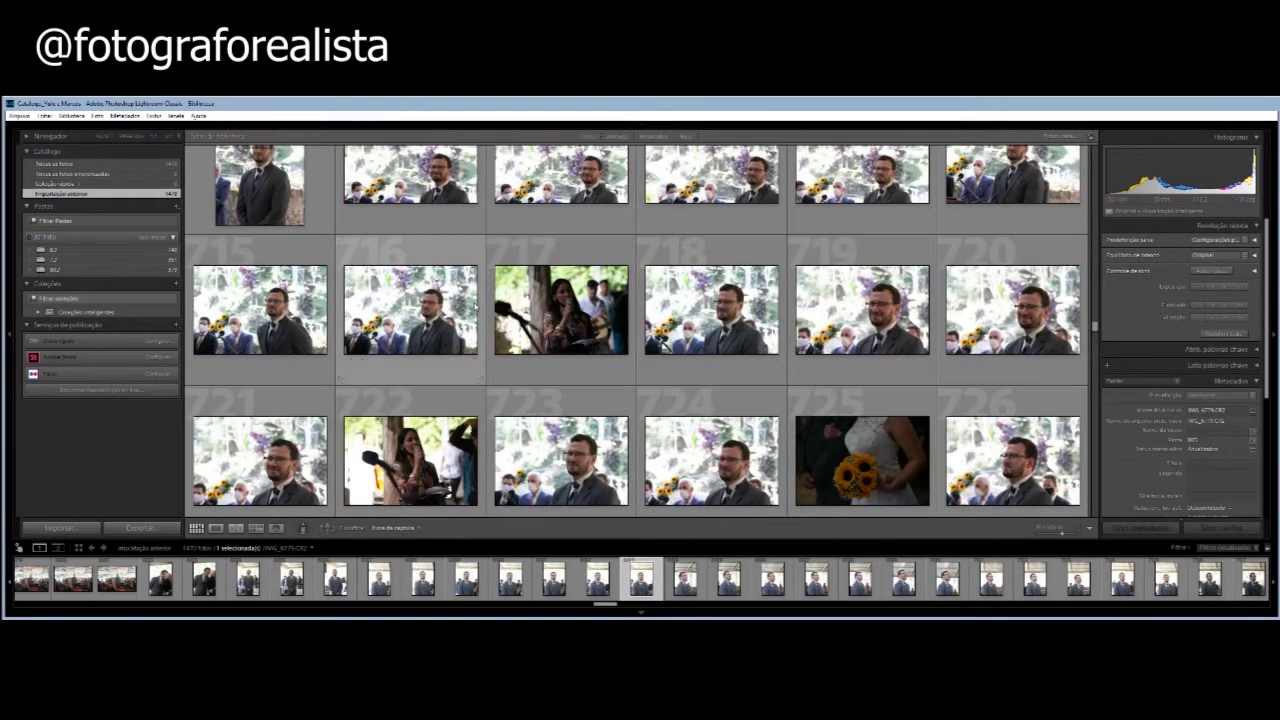
{"action": "scroll", "coordinate": [475, 307], "scroll_direction": "down", "scroll_amount": 3}
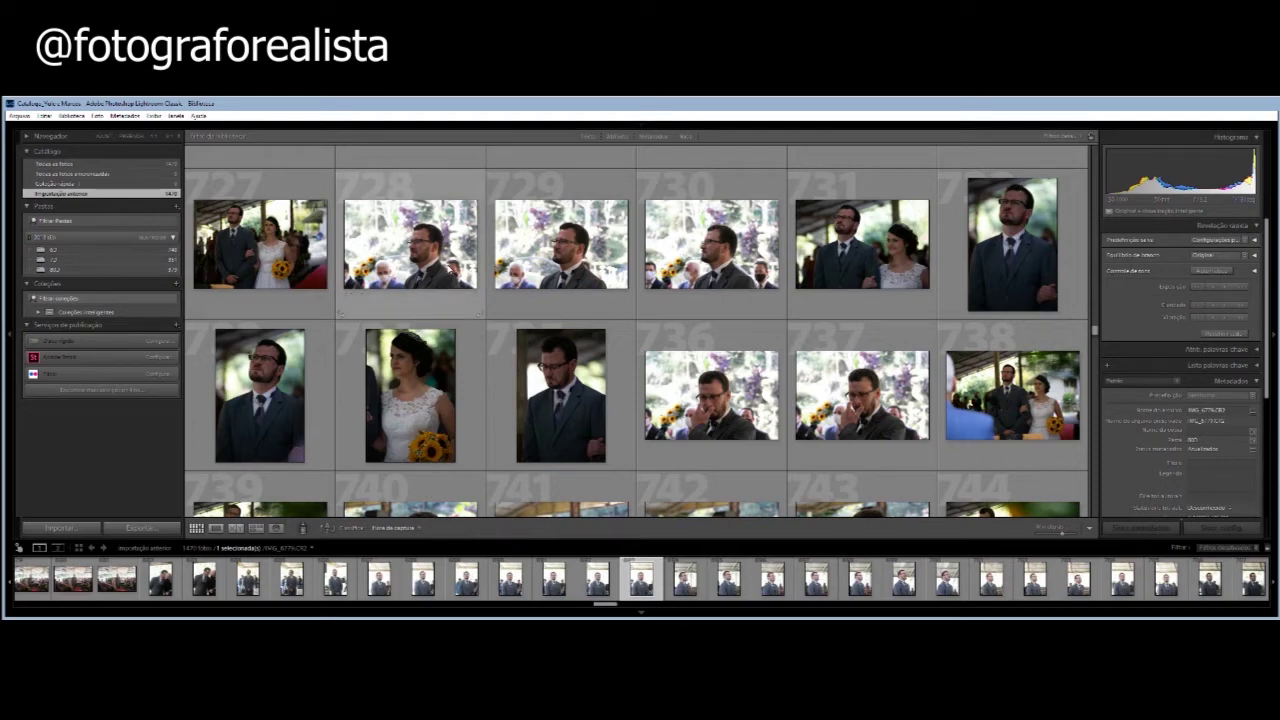
{"action": "scroll", "coordinate": [340, 312], "scroll_direction": "down", "scroll_amount": 1}
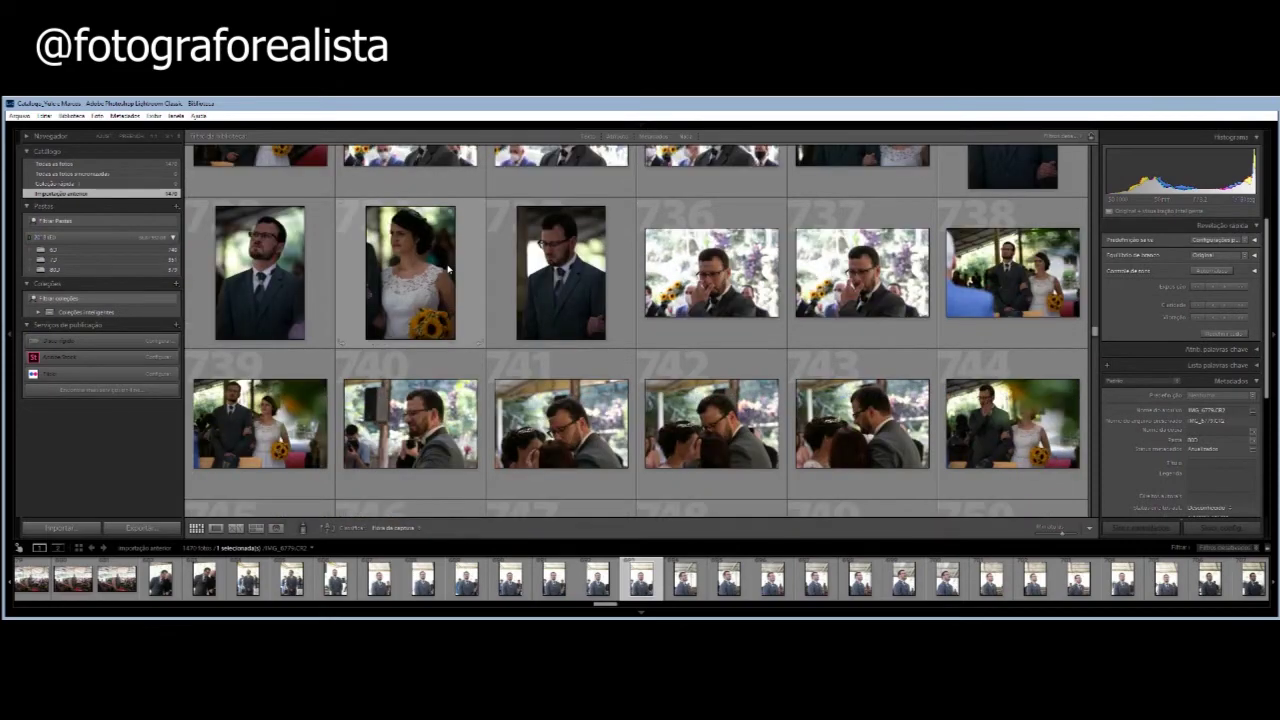
{"action": "scroll", "coordinate": [452, 270], "scroll_direction": "down", "scroll_amount": 1}
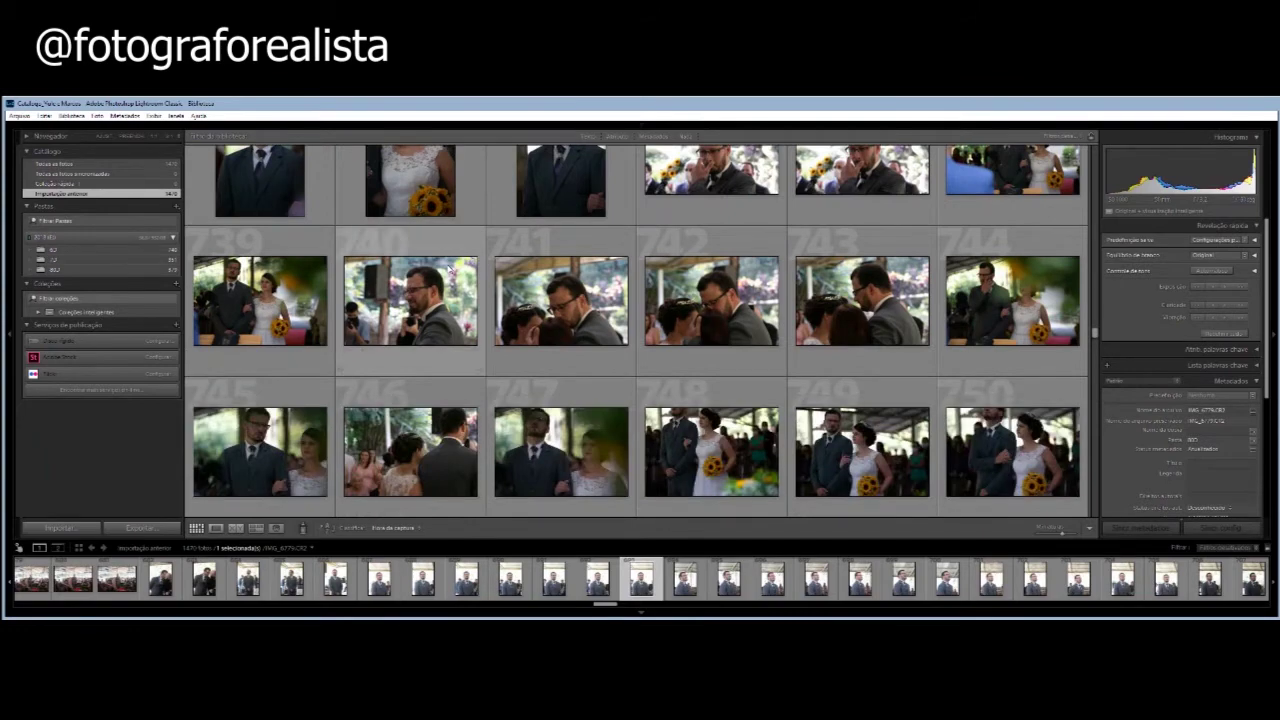
{"action": "scroll", "coordinate": [452, 270], "scroll_direction": "down", "scroll_amount": 5}
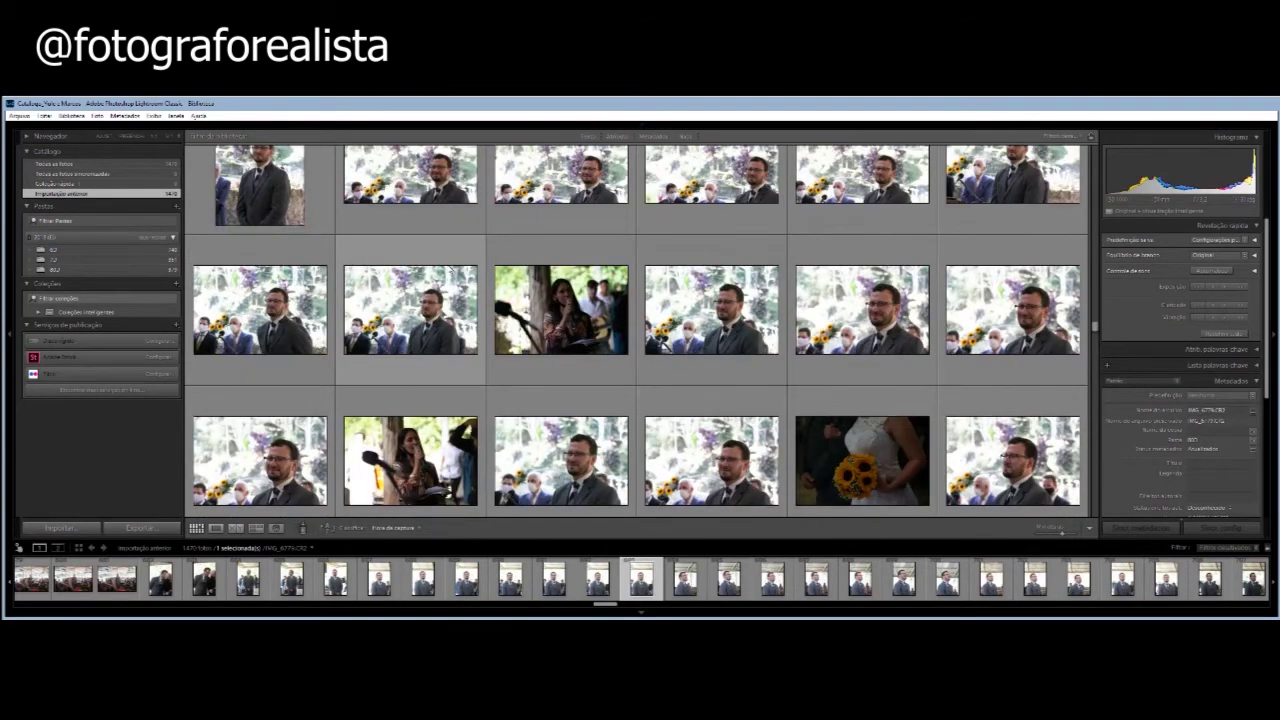
{"action": "scroll", "coordinate": [452, 270], "scroll_direction": "up", "scroll_amount": 5}
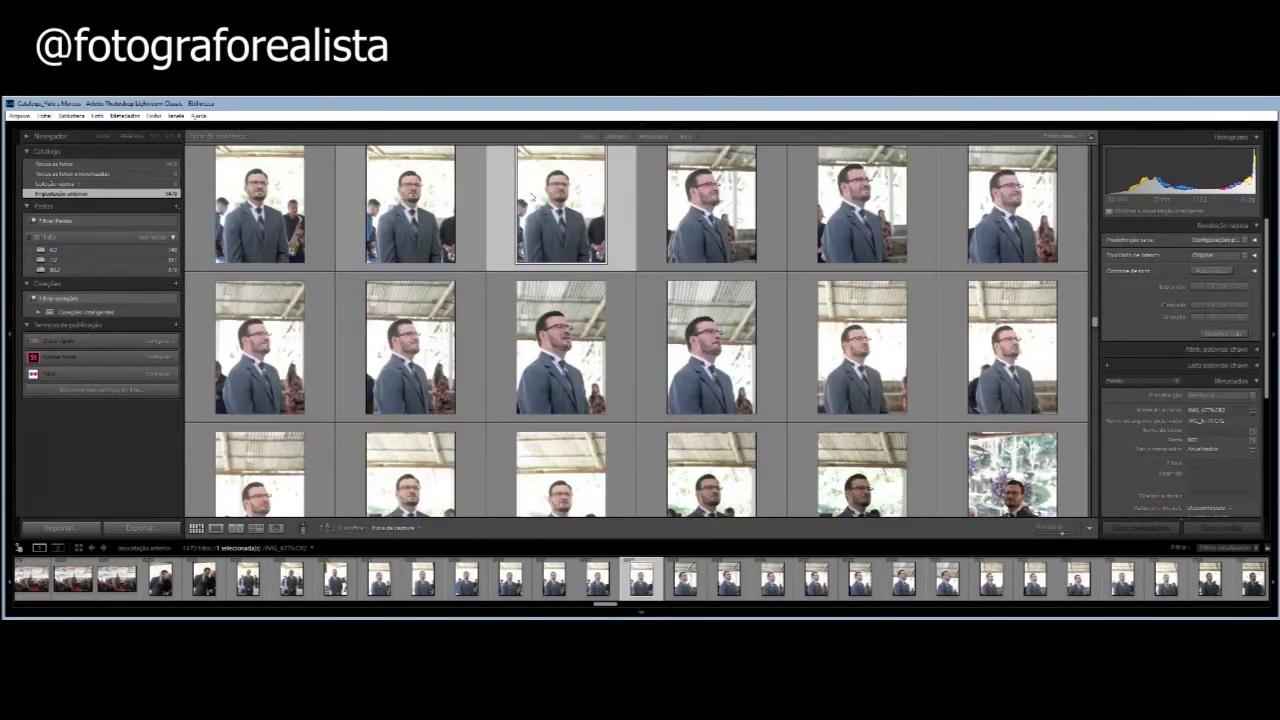
Filter the grid by Metadata camera to the Canon EOS 80D and scroll its shots.
{"action": "left_click", "coordinate": [653, 137]}
{"action": "left_click", "coordinate": [470, 189]}
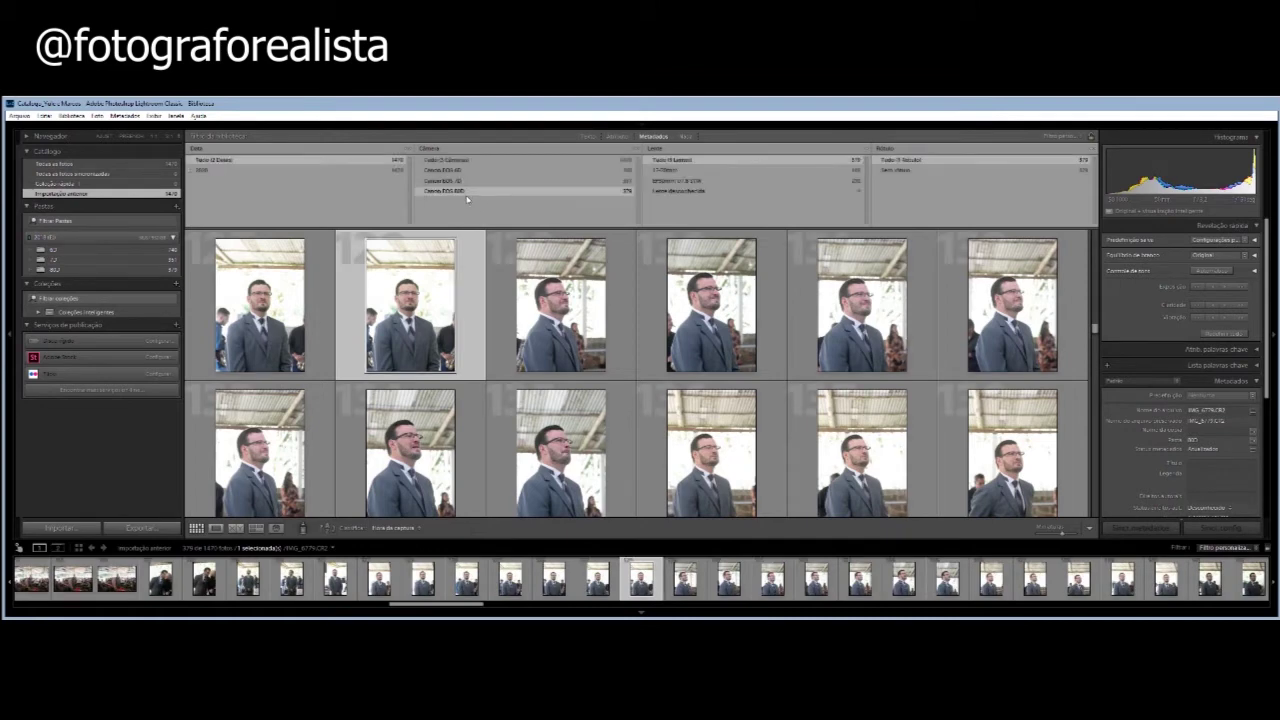
{"action": "mouse_move", "coordinate": [410, 305]}
{"action": "scroll", "coordinate": [455, 280], "scroll_direction": "down", "scroll_amount": 3}
{"action": "scroll", "coordinate": [455, 280], "scroll_direction": "down", "scroll_amount": 3}
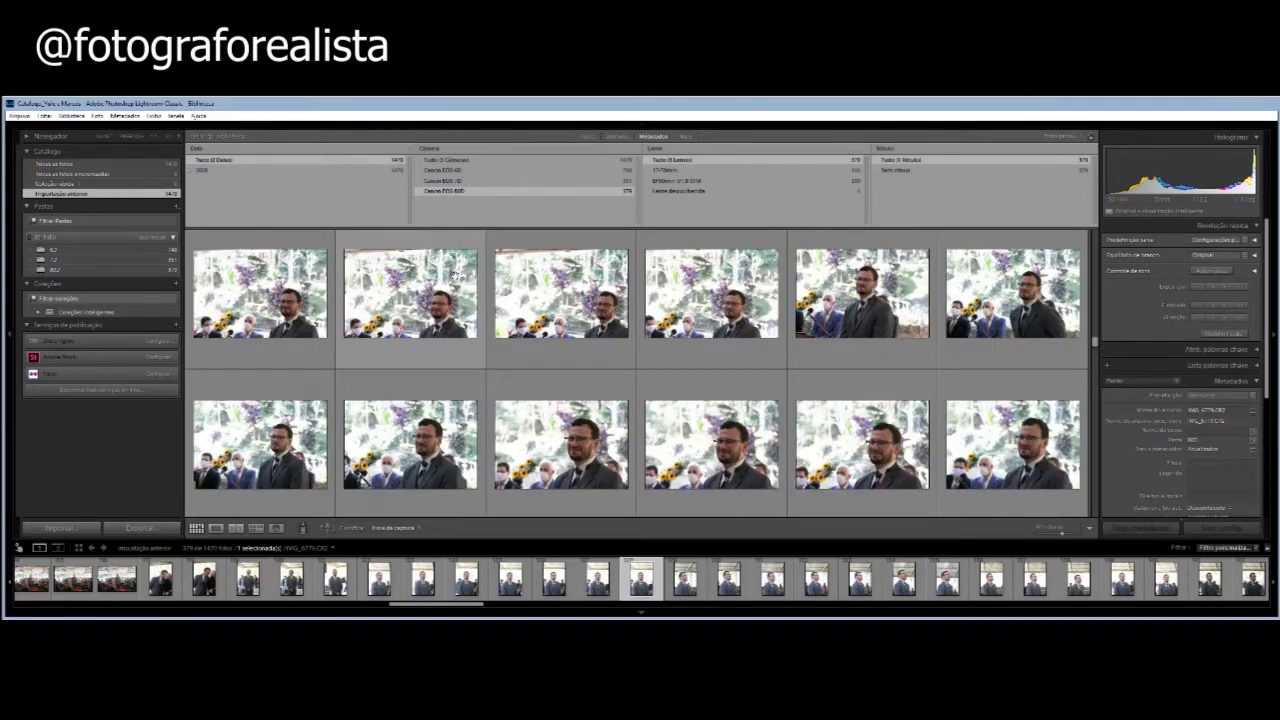
{"action": "scroll", "coordinate": [455, 278], "scroll_direction": "down", "scroll_amount": 1}
{"action": "scroll", "coordinate": [455, 276], "scroll_direction": "down", "scroll_amount": 1}
{"action": "scroll", "coordinate": [455, 276], "scroll_direction": "down", "scroll_amount": 2}
{"action": "scroll", "coordinate": [455, 276], "scroll_direction": "down", "scroll_amount": 2}
{"action": "scroll", "coordinate": [457, 280], "scroll_direction": "down", "scroll_amount": 1}
{"action": "scroll", "coordinate": [456, 279], "scroll_direction": "down", "scroll_amount": 1}
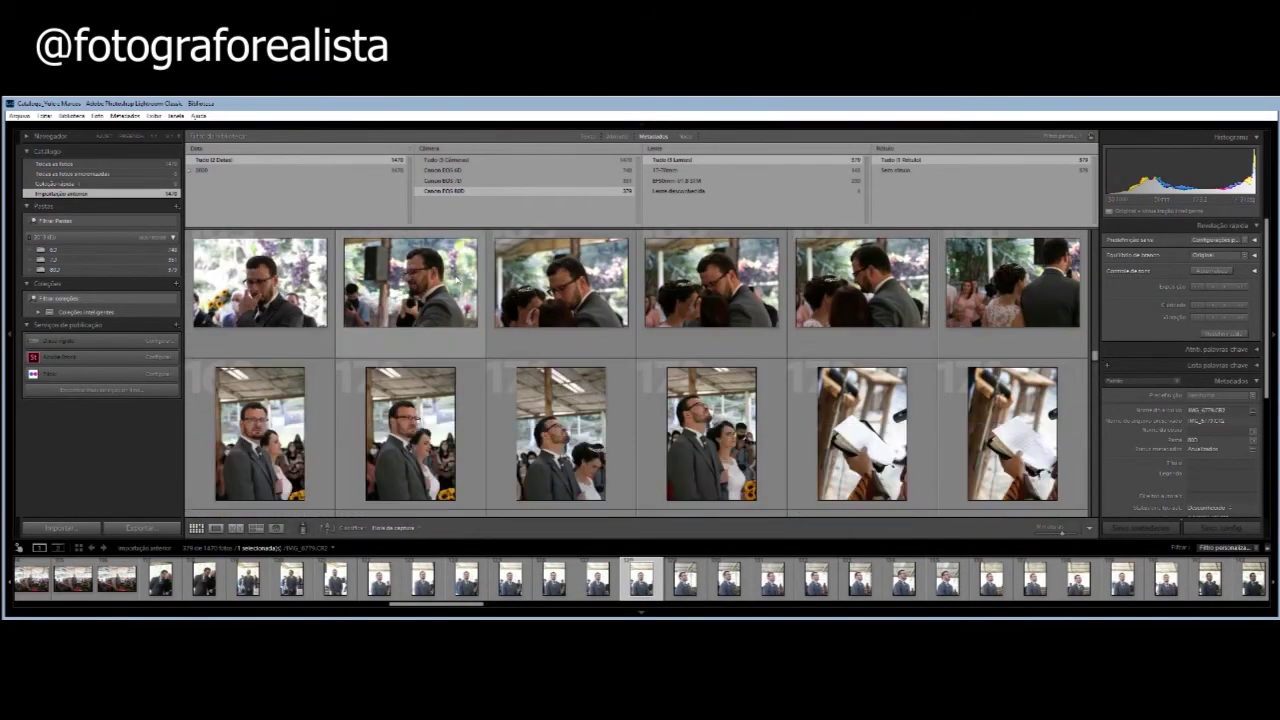
{"action": "scroll", "coordinate": [456, 280], "scroll_direction": "down", "scroll_amount": 1}
{"action": "scroll", "coordinate": [455, 280], "scroll_direction": "down", "scroll_amount": 1}
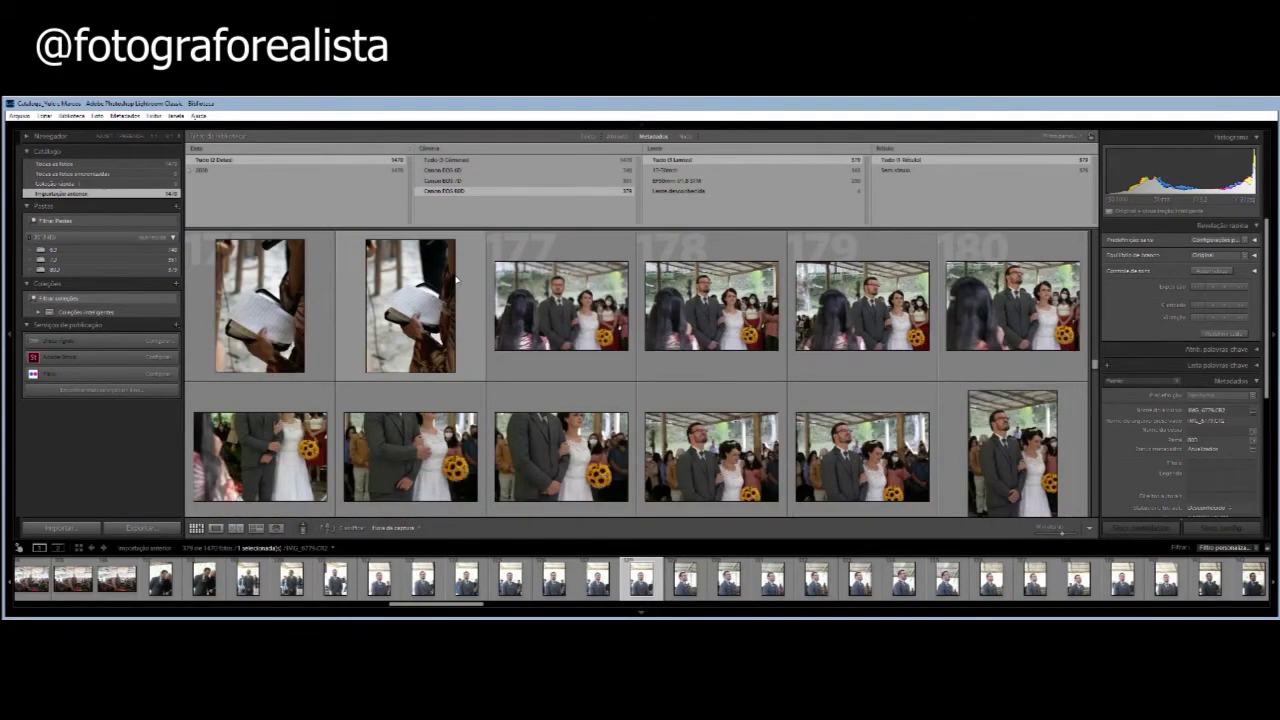
{"action": "scroll", "coordinate": [455, 280], "scroll_direction": "down", "scroll_amount": 1}
{"action": "scroll", "coordinate": [455, 280], "scroll_direction": "down", "scroll_amount": 1}
{"action": "scroll", "coordinate": [455, 280], "scroll_direction": "down", "scroll_amount": 1}
{"action": "scroll", "coordinate": [455, 280], "scroll_direction": "down", "scroll_amount": 1}
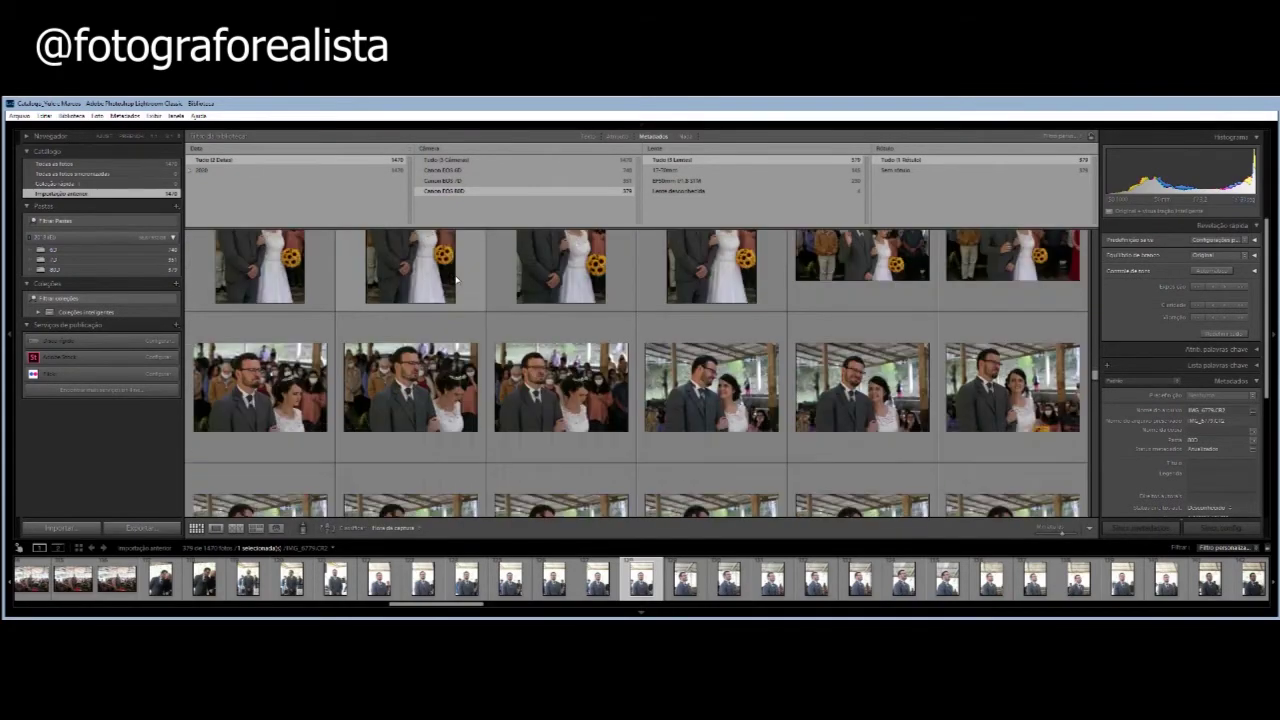
{"action": "scroll", "coordinate": [456, 280], "scroll_direction": "down", "scroll_amount": 1}
{"action": "scroll", "coordinate": [456, 280], "scroll_direction": "down", "scroll_amount": 1}
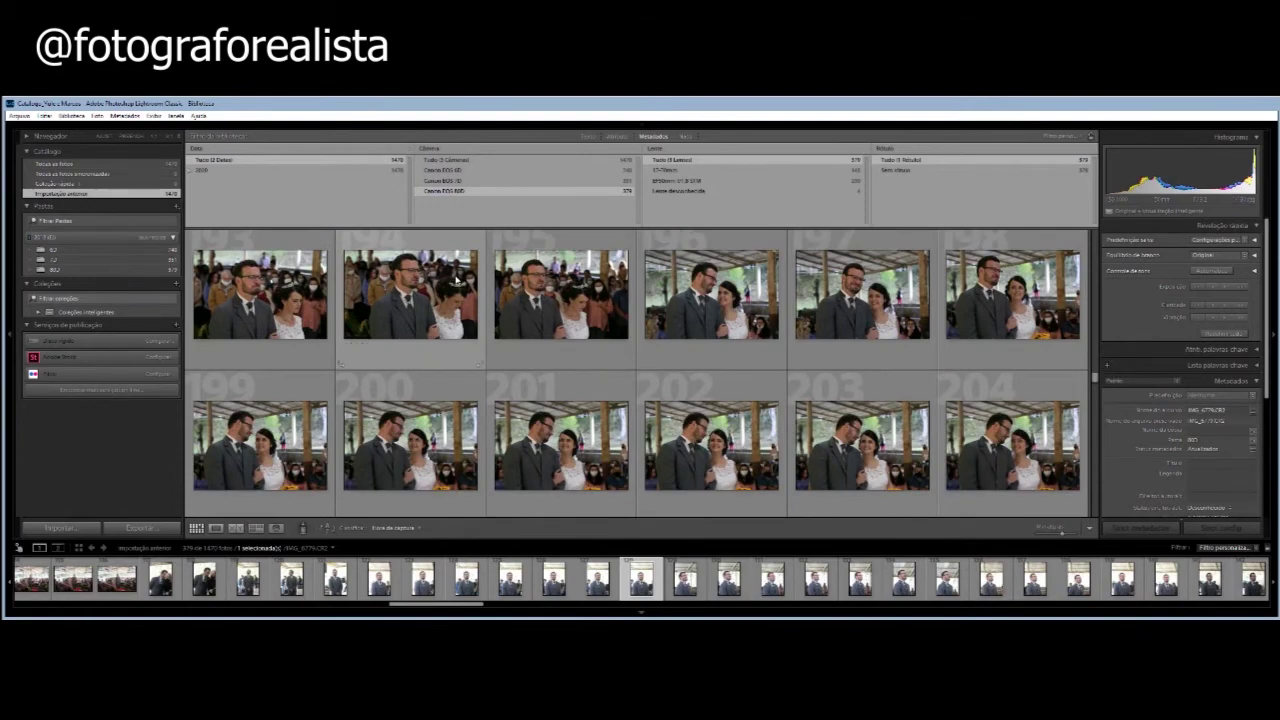
{"action": "scroll", "coordinate": [456, 280], "scroll_direction": "down", "scroll_amount": 1}
{"action": "scroll", "coordinate": [456, 280], "scroll_direction": "down", "scroll_amount": 1}
{"action": "scroll", "coordinate": [456, 280], "scroll_direction": "down", "scroll_amount": 1}
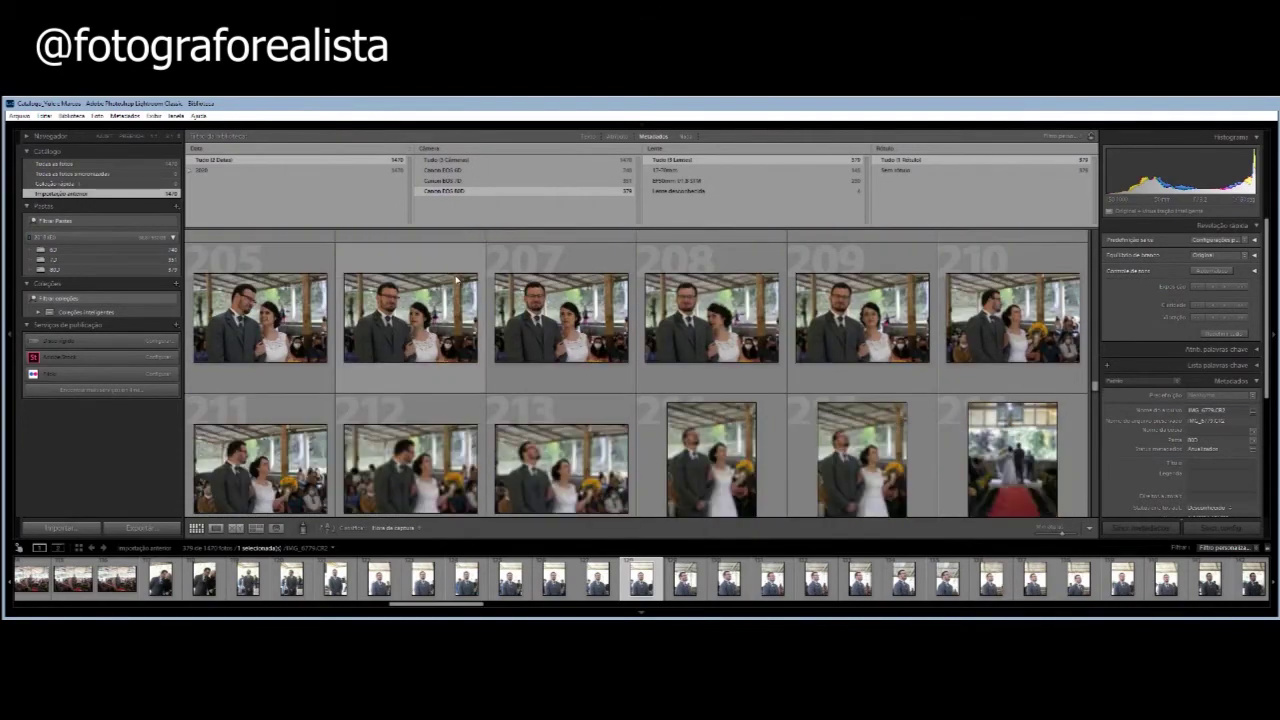
{"action": "scroll", "coordinate": [456, 280], "scroll_direction": "down", "scroll_amount": 1}
{"action": "scroll", "coordinate": [455, 280], "scroll_direction": "down", "scroll_amount": 1}
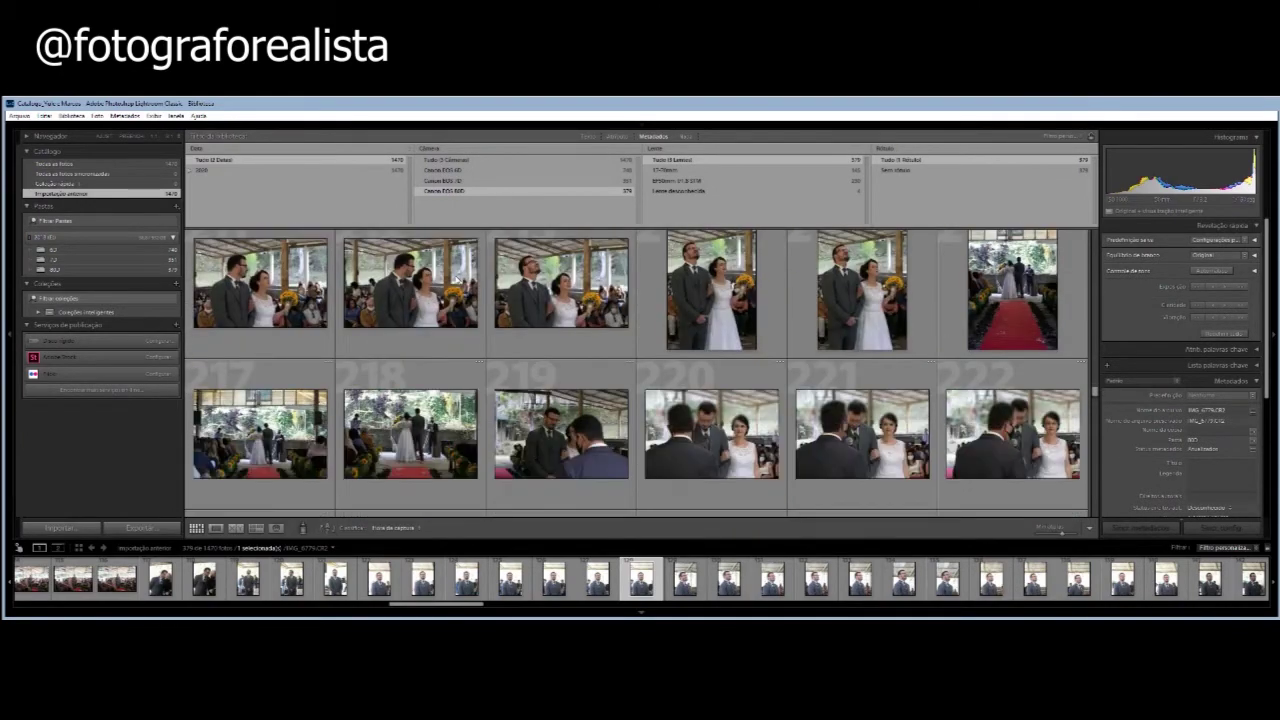
{"action": "scroll", "coordinate": [455, 280], "scroll_direction": "down", "scroll_amount": 1}
{"action": "scroll", "coordinate": [455, 280], "scroll_direction": "down", "scroll_amount": 1}
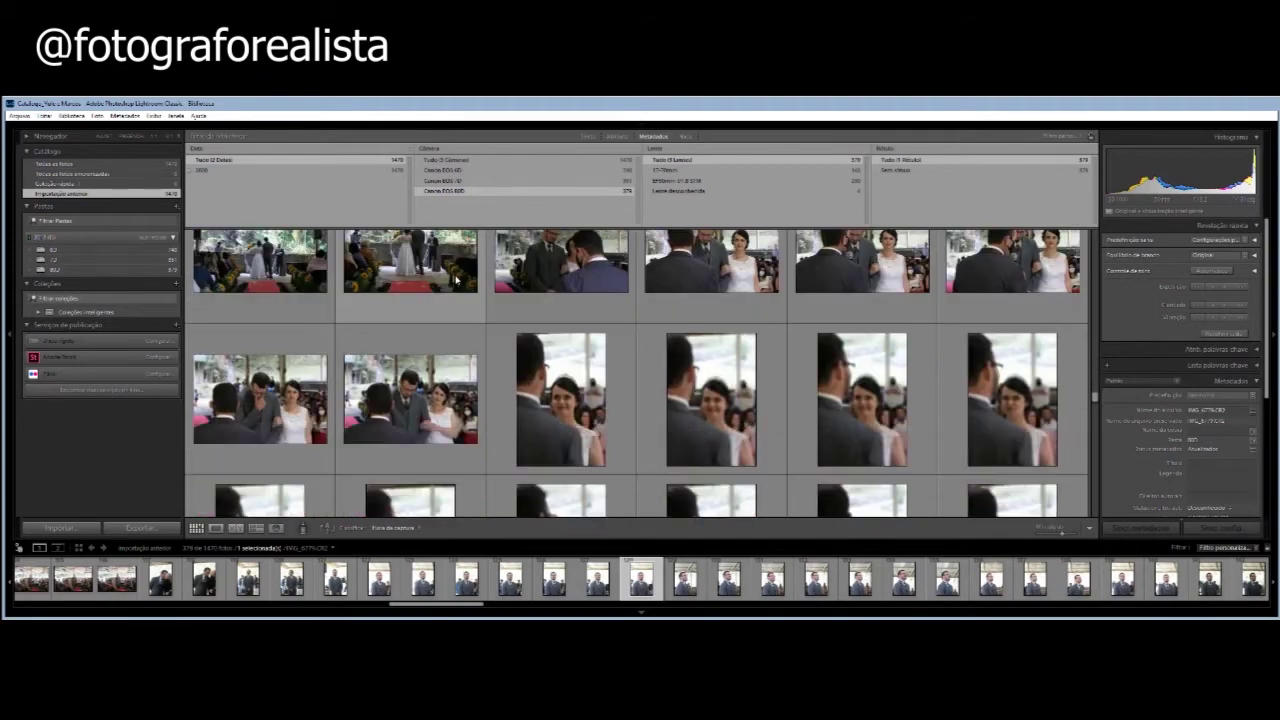
{"action": "scroll", "coordinate": [456, 280], "scroll_direction": "down", "scroll_amount": 1}
{"action": "scroll", "coordinate": [456, 280], "scroll_direction": "down", "scroll_amount": 1}
{"action": "scroll", "coordinate": [456, 280], "scroll_direction": "down", "scroll_amount": 1}
{"action": "scroll", "coordinate": [456, 280], "scroll_direction": "down", "scroll_amount": 1}
{"action": "scroll", "coordinate": [456, 280], "scroll_direction": "down", "scroll_amount": 1}
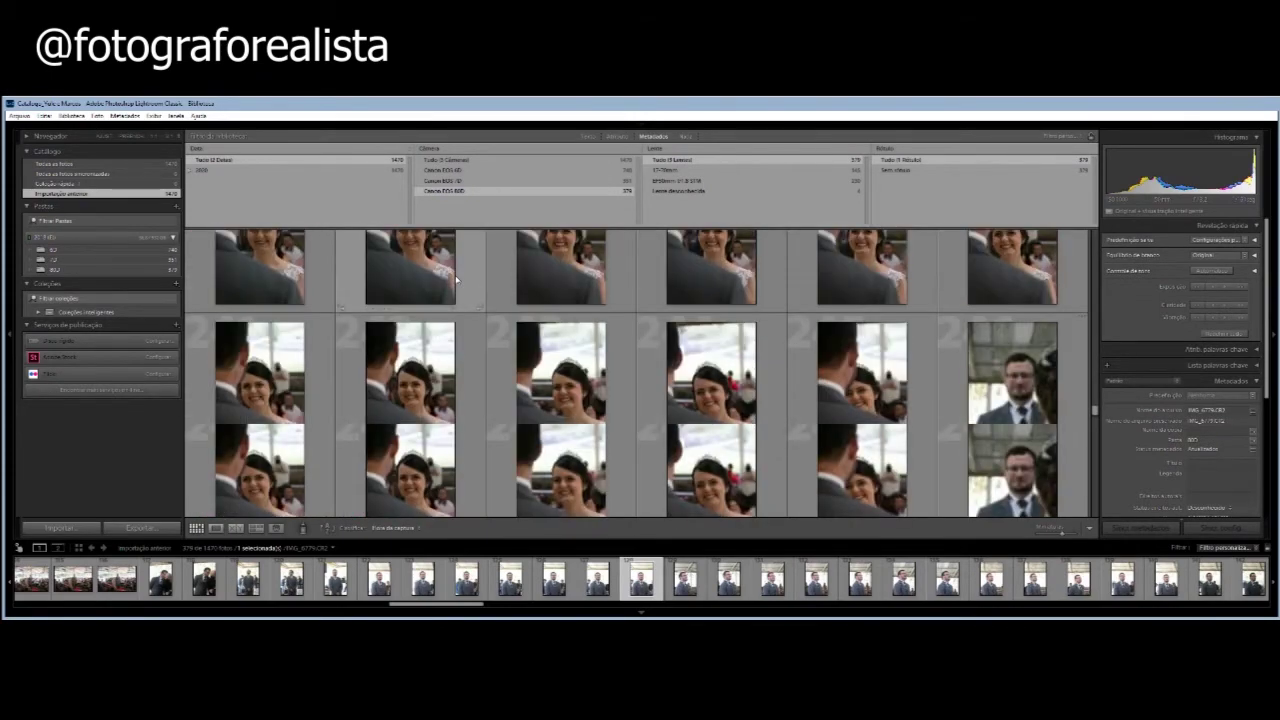
{"action": "scroll", "coordinate": [456, 280], "scroll_direction": "down", "scroll_amount": 1}
{"action": "scroll", "coordinate": [456, 280], "scroll_direction": "down", "scroll_amount": 1}
{"action": "scroll", "coordinate": [456, 280], "scroll_direction": "down", "scroll_amount": 1}
{"action": "scroll", "coordinate": [456, 280], "scroll_direction": "down", "scroll_amount": 1}
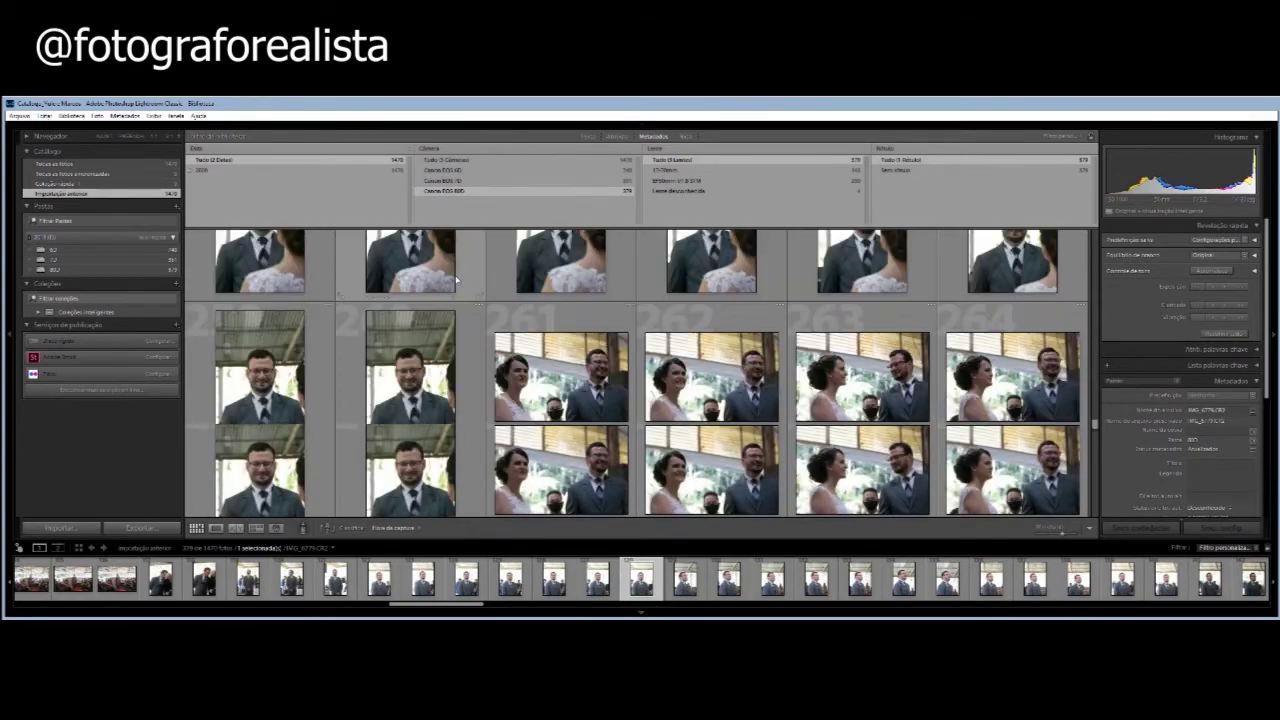
{"action": "scroll", "coordinate": [456, 280], "scroll_direction": "down", "scroll_amount": 1}
{"action": "mouse_move", "coordinate": [410, 330]}
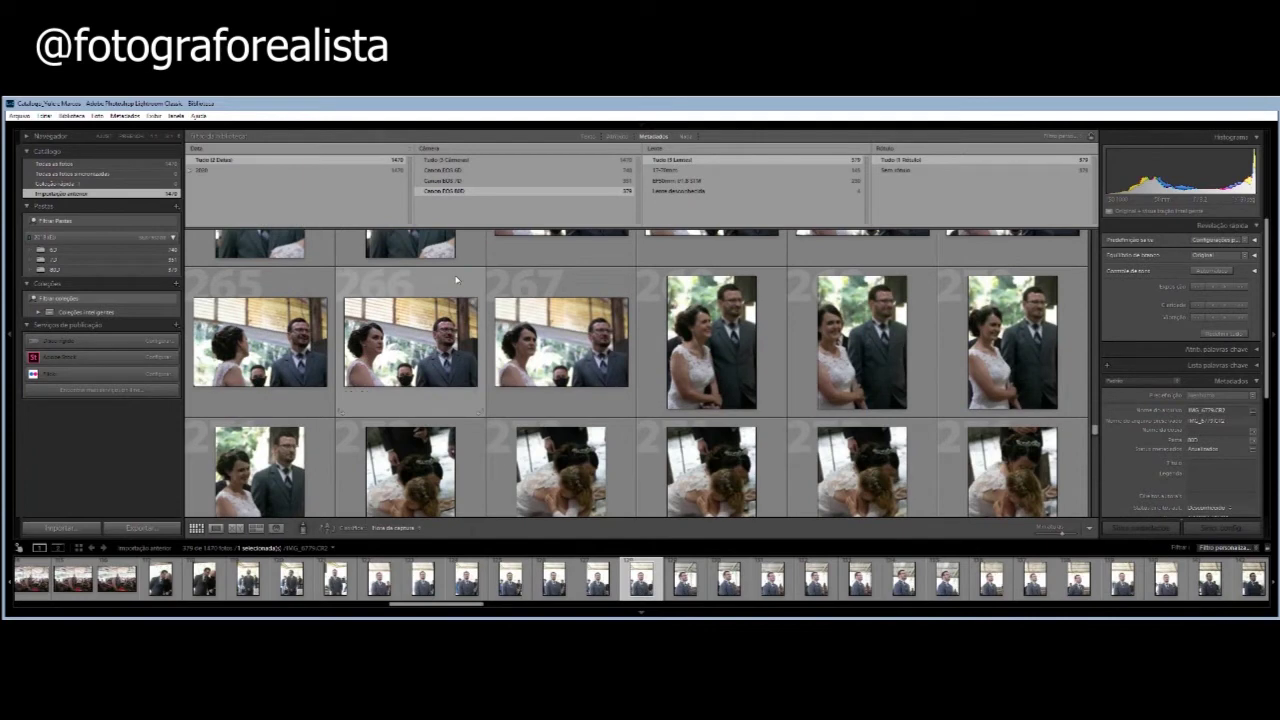
{"action": "scroll", "coordinate": [456, 280], "scroll_direction": "down", "scroll_amount": 1}
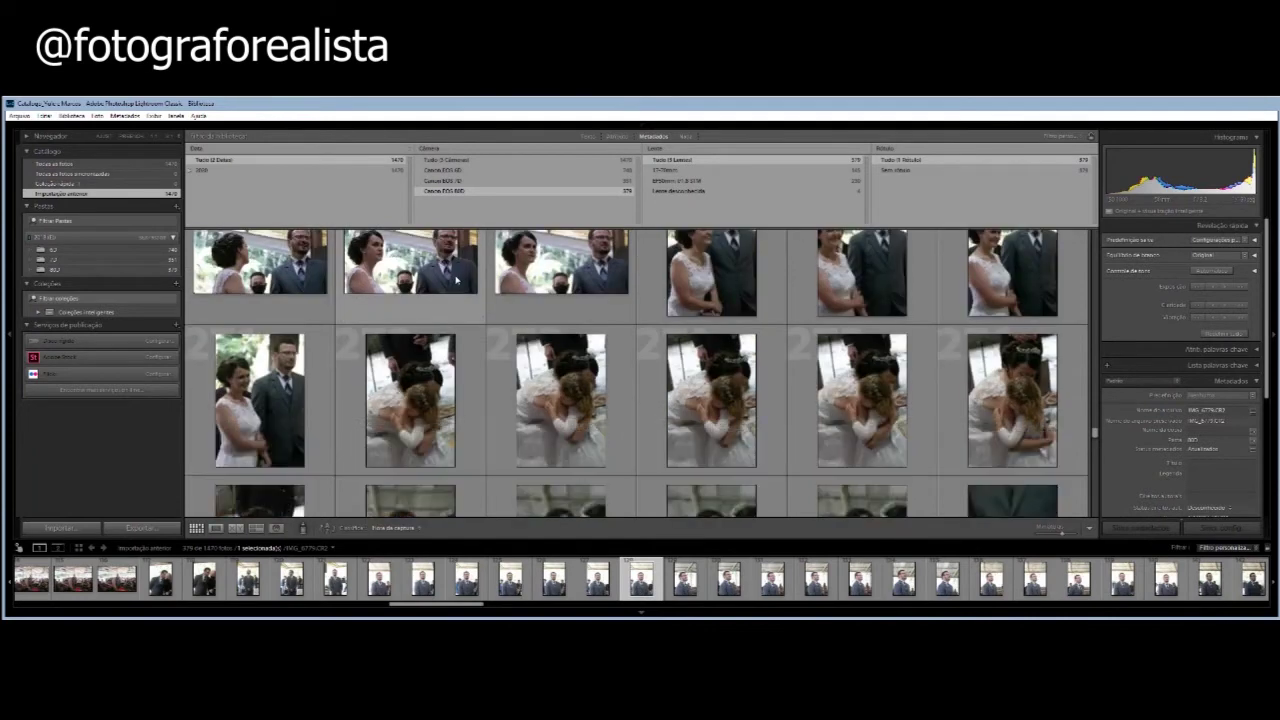
View the bride-hugging-the-flower-girl photo in Loupe, then return to Grid view.
{"action": "left_click", "coordinate": [432, 422]}
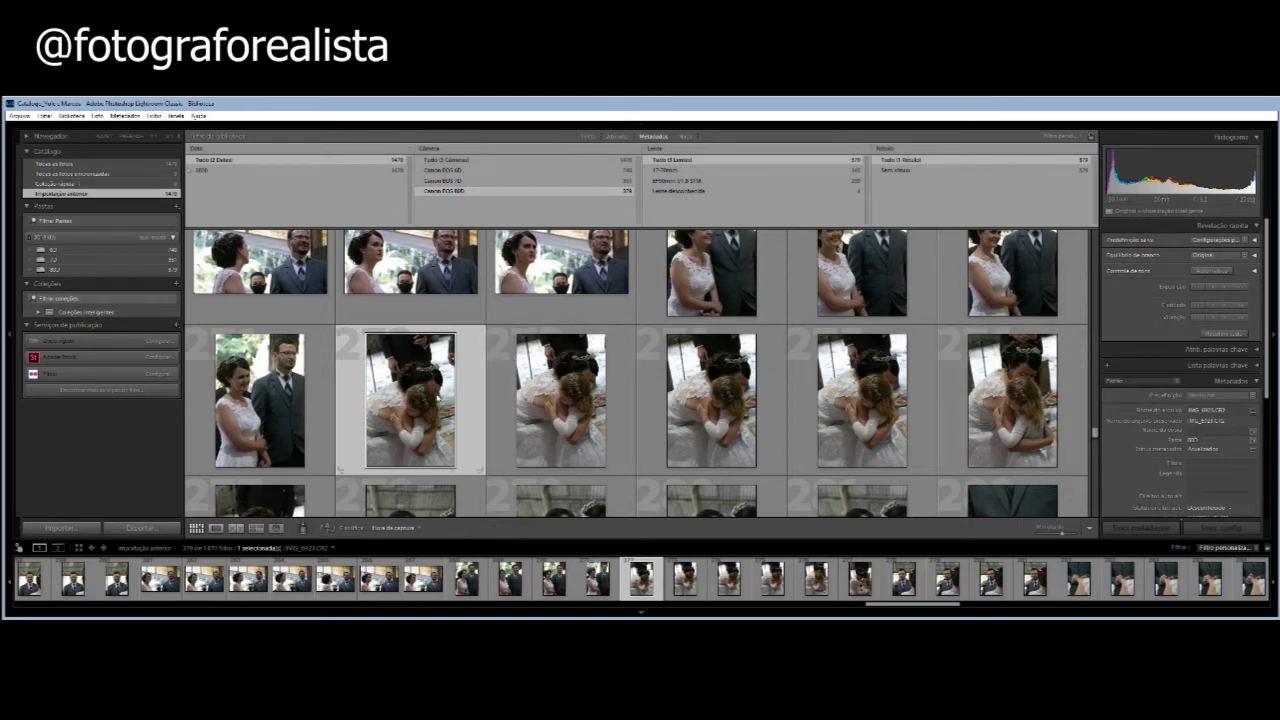
{"action": "double_click", "coordinate": [437, 398]}
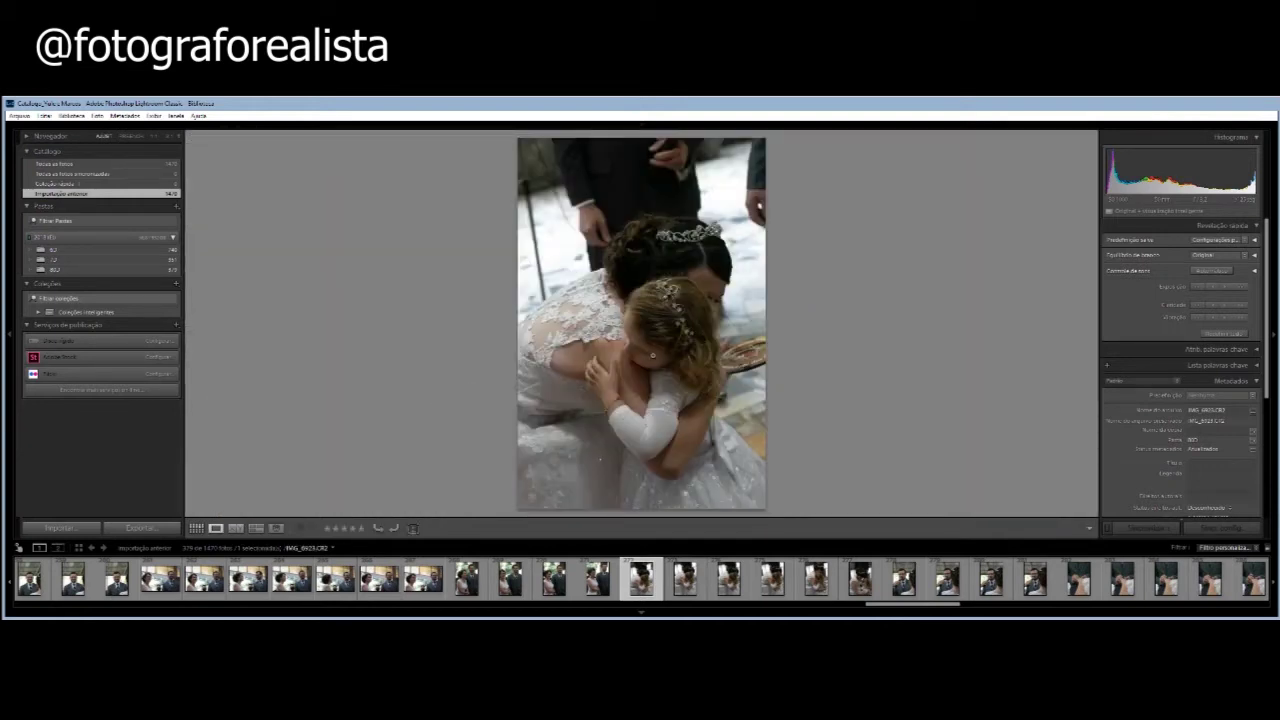
{"action": "key", "text": "g"}
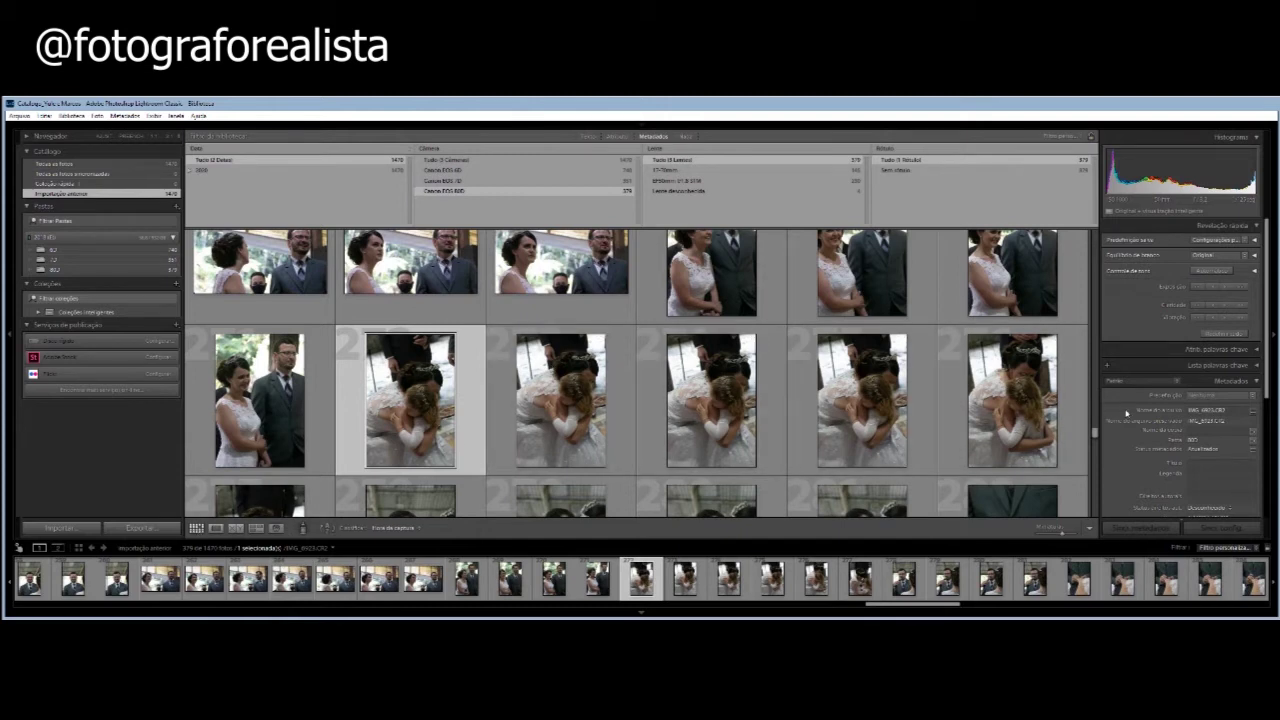
Bring the EXIF camera and capture-time details into view, then filter to Canon EOS 6D.
{"action": "scroll", "coordinate": [1126, 412], "scroll_direction": "down", "scroll_amount": 2}
{"action": "scroll", "coordinate": [1126, 412], "scroll_direction": "down", "scroll_amount": 2}
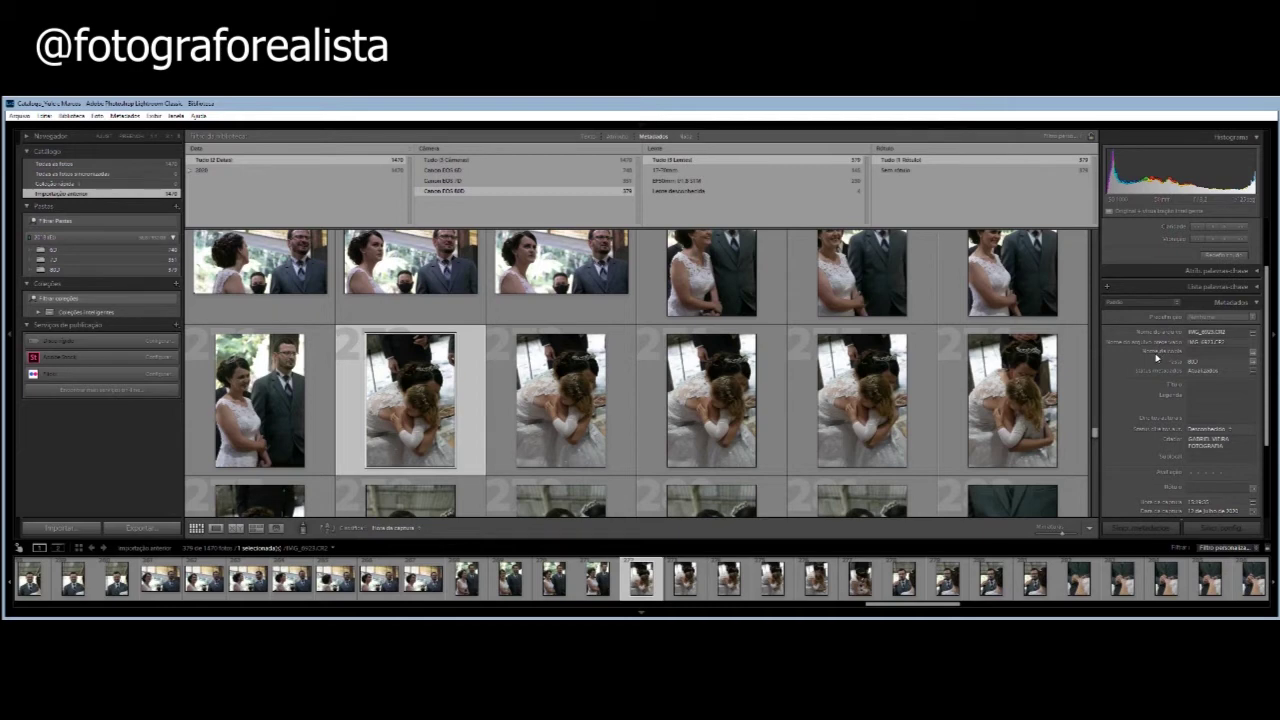
{"action": "scroll", "coordinate": [1130, 374], "scroll_direction": "down", "scroll_amount": 1}
{"action": "scroll", "coordinate": [1131, 376], "scroll_direction": "down", "scroll_amount": 1}
{"action": "scroll", "coordinate": [1132, 380], "scroll_direction": "down", "scroll_amount": 1}
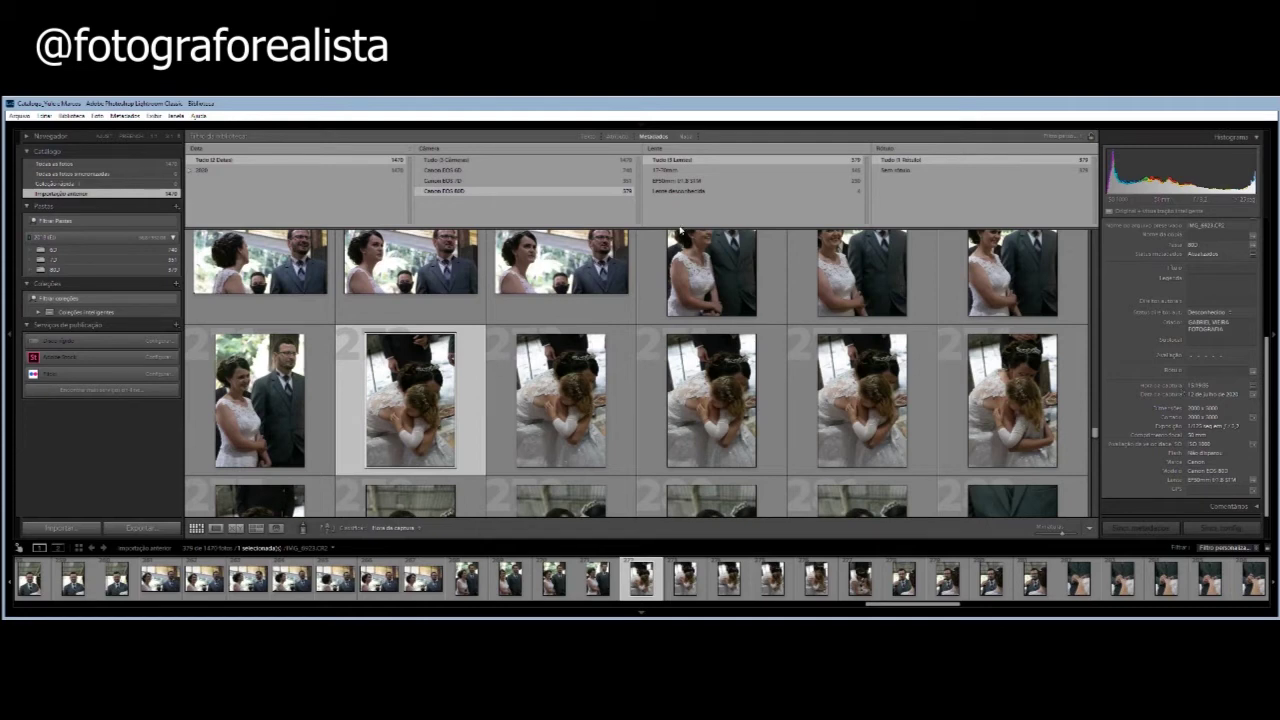
{"action": "left_click", "coordinate": [459, 172]}
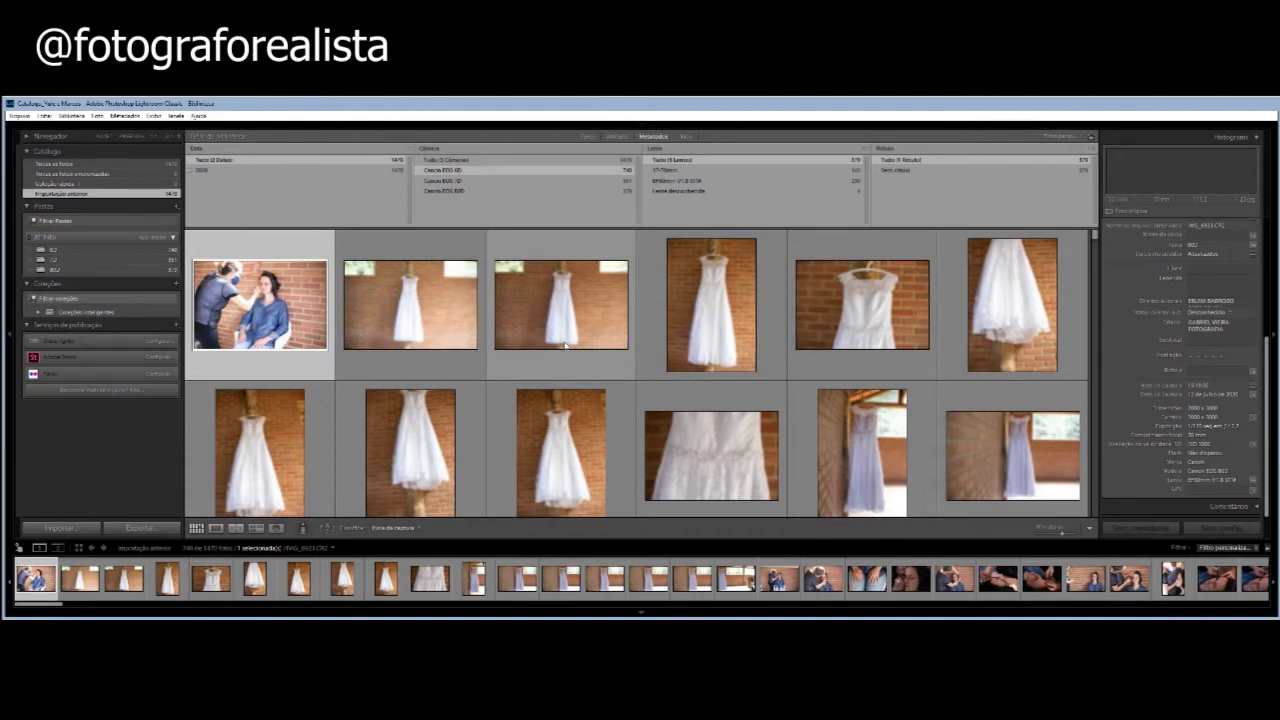
Scroll the Canon EOS 6D grid down to the ceremony photos.
{"action": "scroll", "coordinate": [565, 346], "scroll_direction": "down", "scroll_amount": 5}
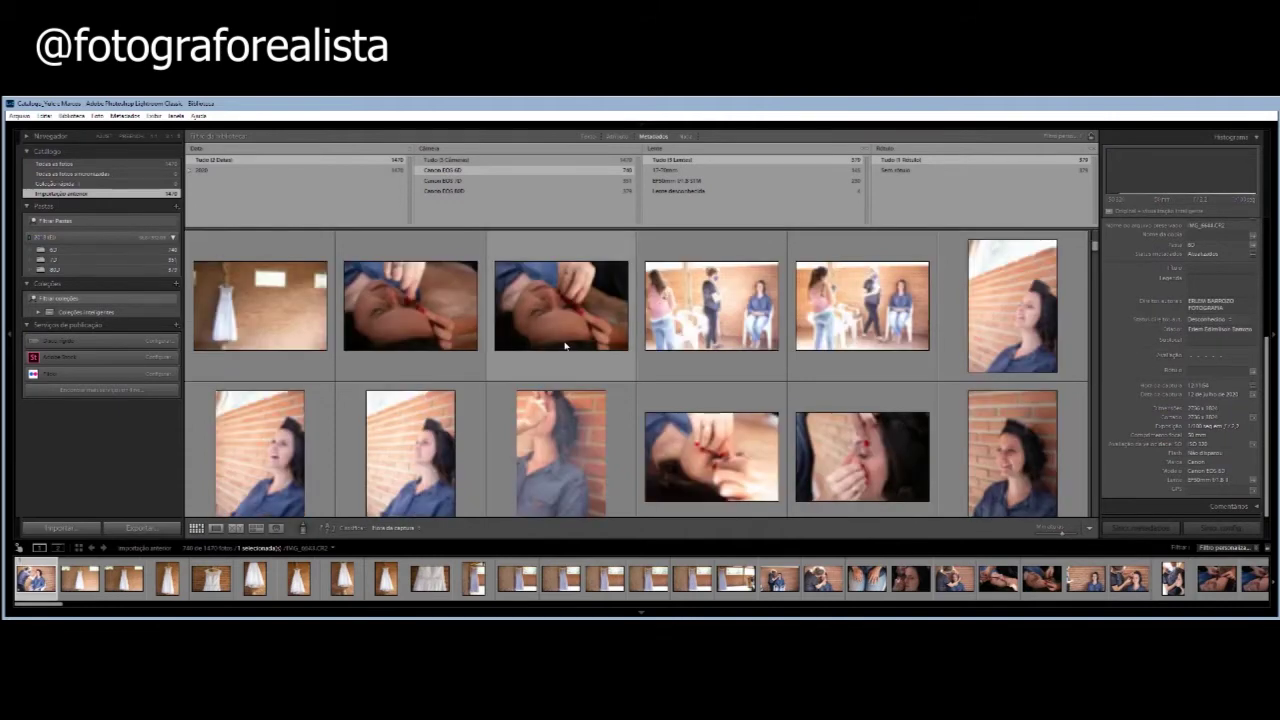
{"action": "scroll", "coordinate": [565, 346], "scroll_direction": "down", "scroll_amount": 5}
{"action": "scroll", "coordinate": [565, 346], "scroll_direction": "down", "scroll_amount": 5}
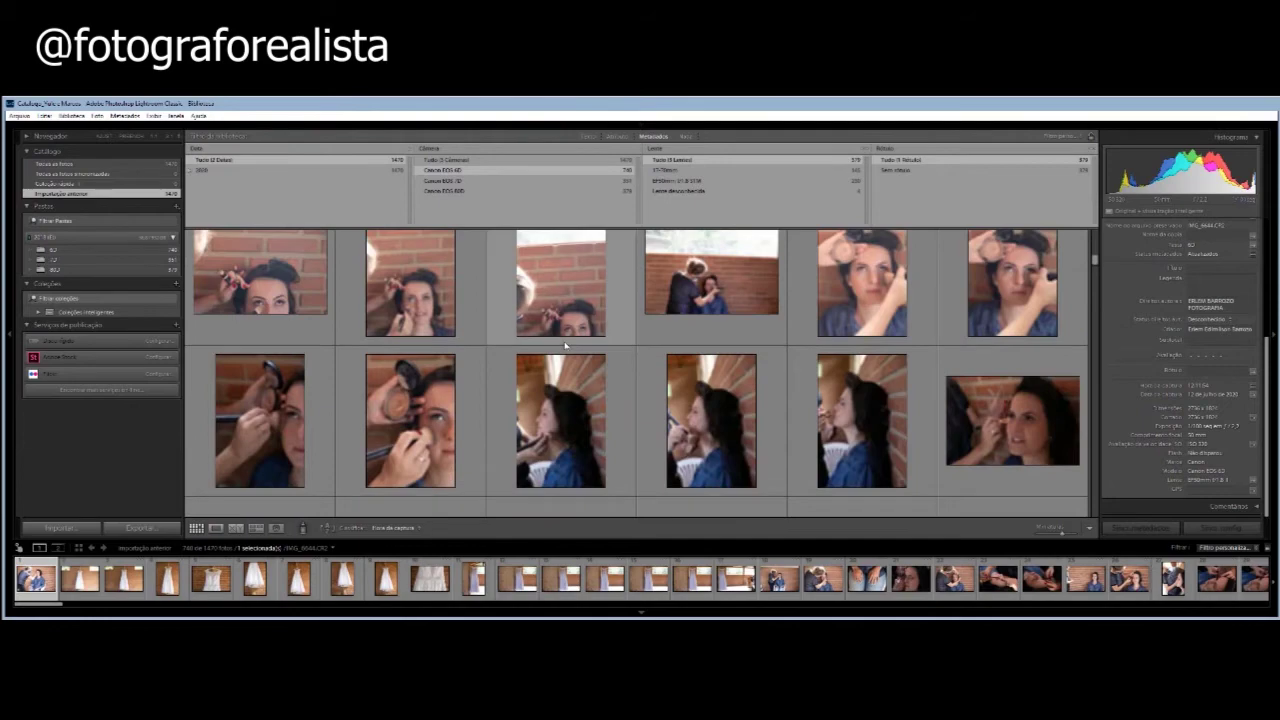
{"action": "scroll", "coordinate": [565, 346], "scroll_direction": "down", "scroll_amount": 5}
{"action": "scroll", "coordinate": [565, 346], "scroll_direction": "down", "scroll_amount": 5}
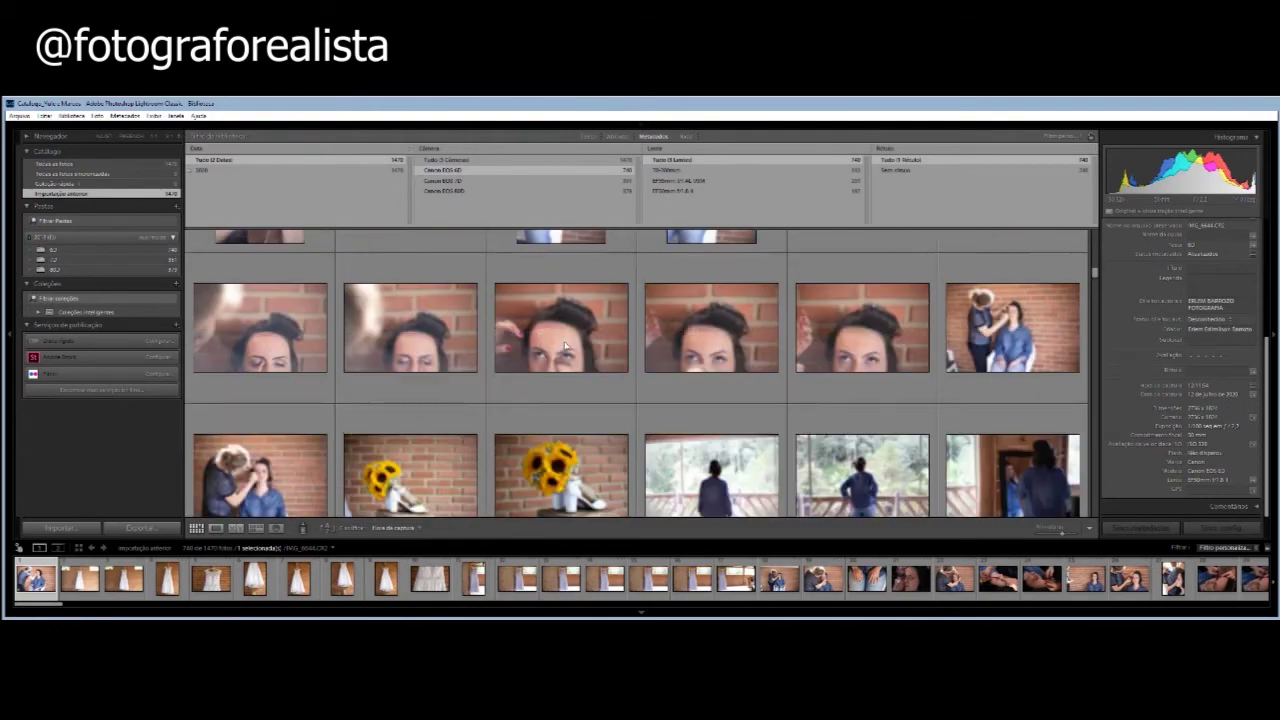
{"action": "scroll", "coordinate": [565, 346], "scroll_direction": "down", "scroll_amount": 5}
{"action": "scroll", "coordinate": [565, 346], "scroll_direction": "down", "scroll_amount": 5}
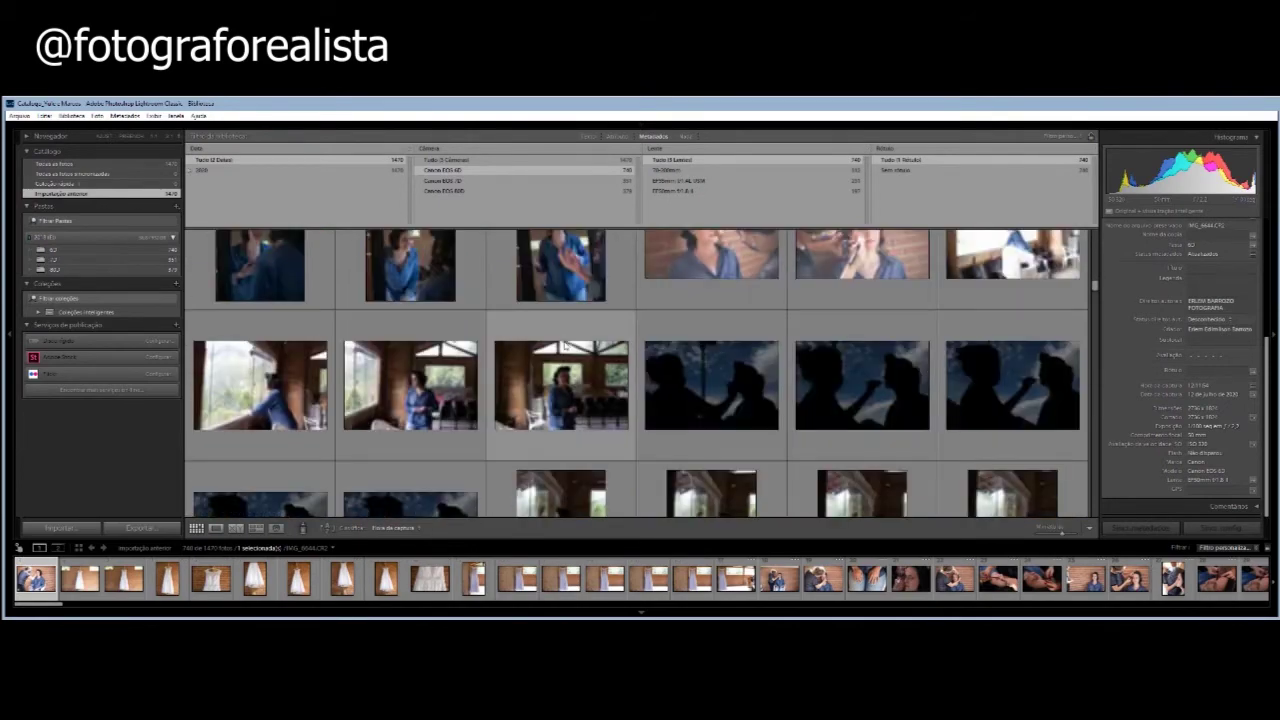
{"action": "scroll", "coordinate": [565, 346], "scroll_direction": "down", "scroll_amount": 5}
{"action": "scroll", "coordinate": [565, 346], "scroll_direction": "down", "scroll_amount": 5}
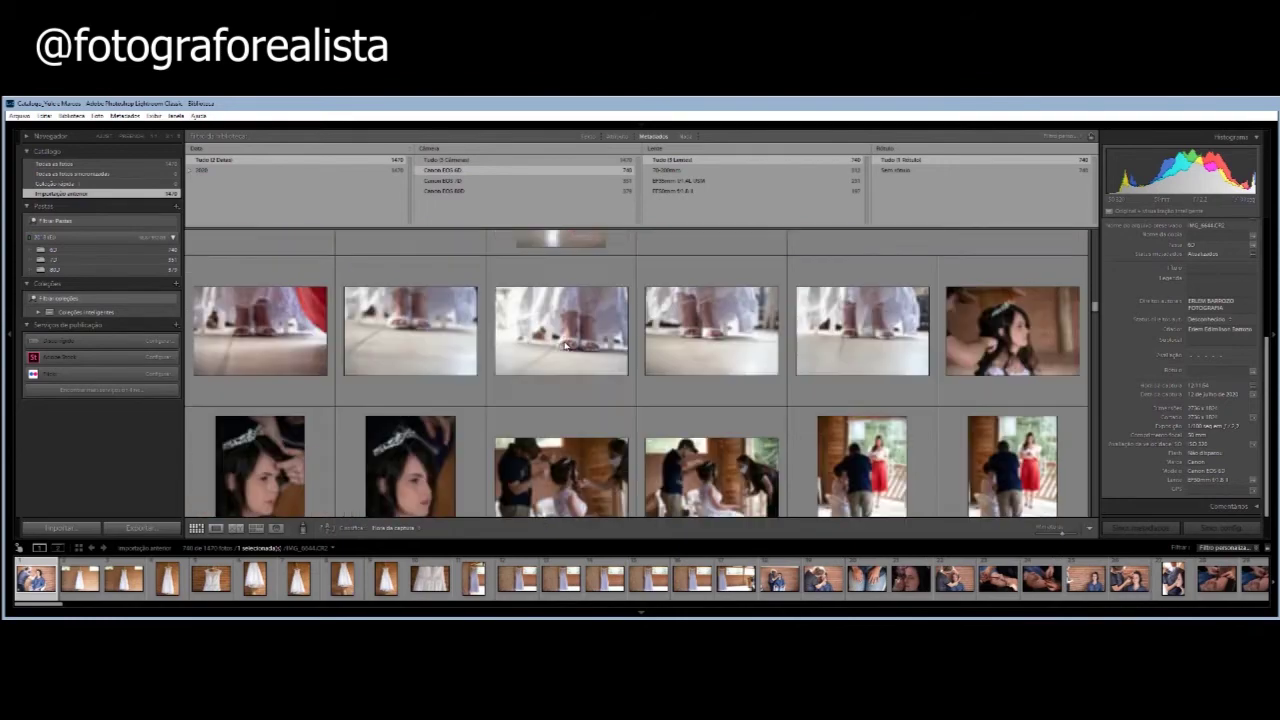
{"action": "scroll", "coordinate": [565, 346], "scroll_direction": "down", "scroll_amount": 5}
{"action": "scroll", "coordinate": [565, 346], "scroll_direction": "down", "scroll_amount": 5}
{"action": "scroll", "coordinate": [565, 346], "scroll_direction": "down", "scroll_amount": 5}
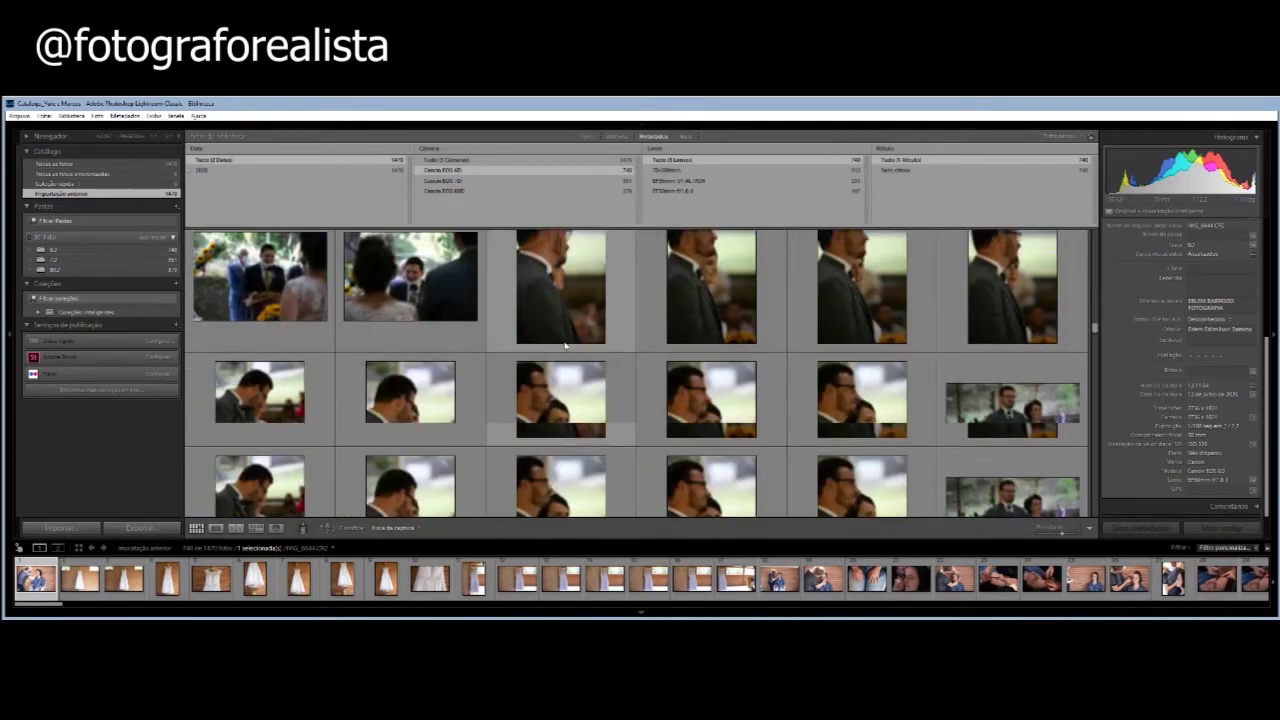
{"action": "scroll", "coordinate": [565, 346], "scroll_direction": "down", "scroll_amount": 5}
{"action": "scroll", "coordinate": [565, 346], "scroll_direction": "down", "scroll_amount": 5}
{"action": "scroll", "coordinate": [565, 346], "scroll_direction": "down", "scroll_amount": 5}
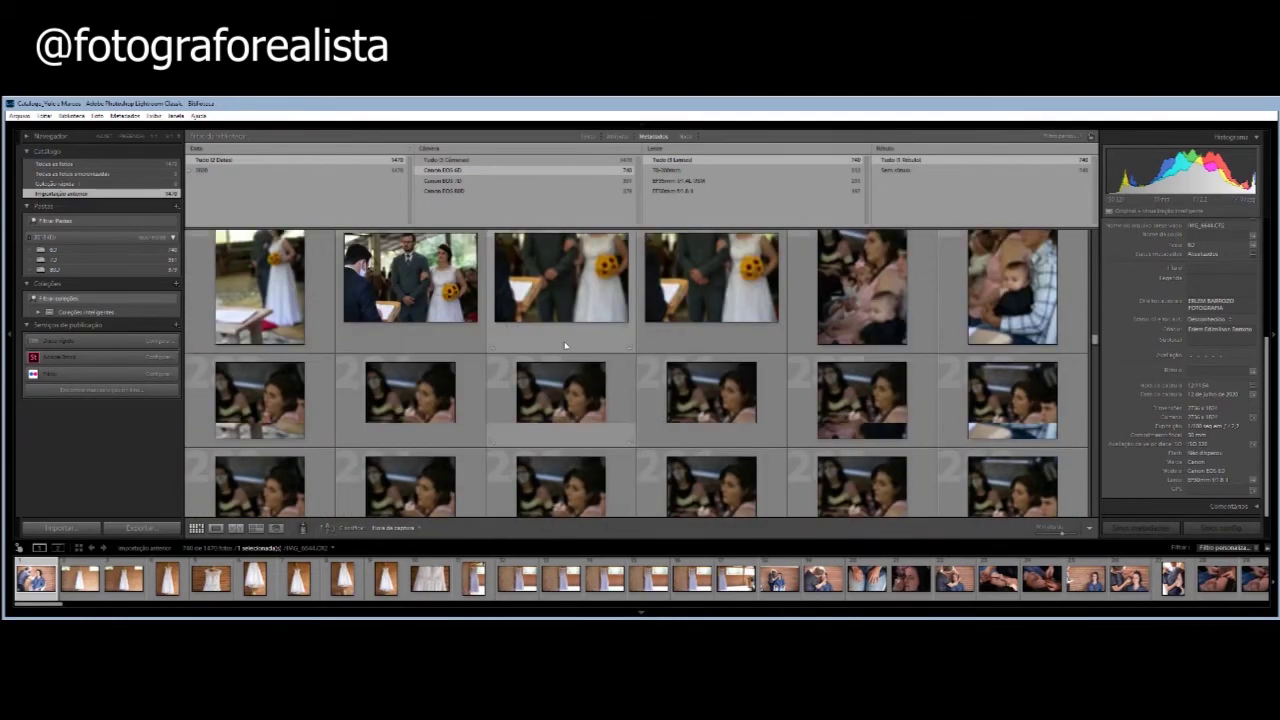
{"action": "scroll", "coordinate": [565, 346], "scroll_direction": "down", "scroll_amount": 5}
{"action": "scroll", "coordinate": [565, 346], "scroll_direction": "down", "scroll_amount": 5}
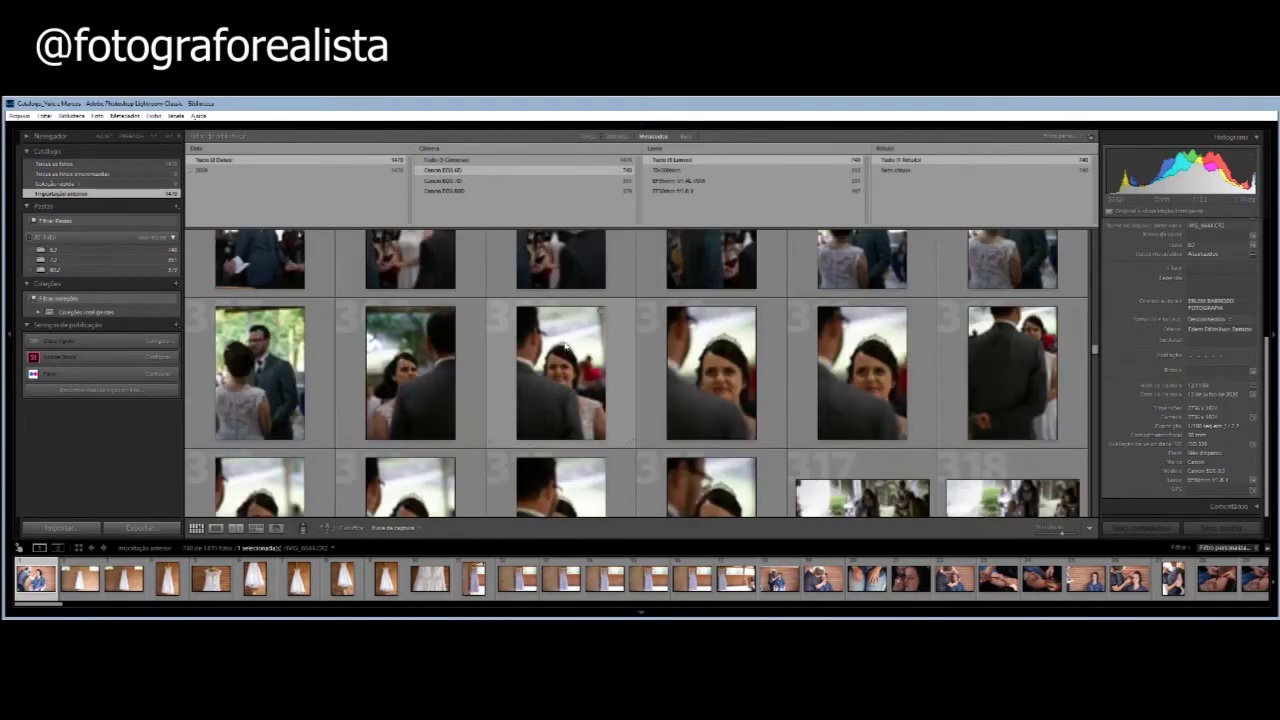
{"action": "scroll", "coordinate": [565, 346], "scroll_direction": "down", "scroll_amount": 5}
{"action": "scroll", "coordinate": [565, 346], "scroll_direction": "down", "scroll_amount": 5}
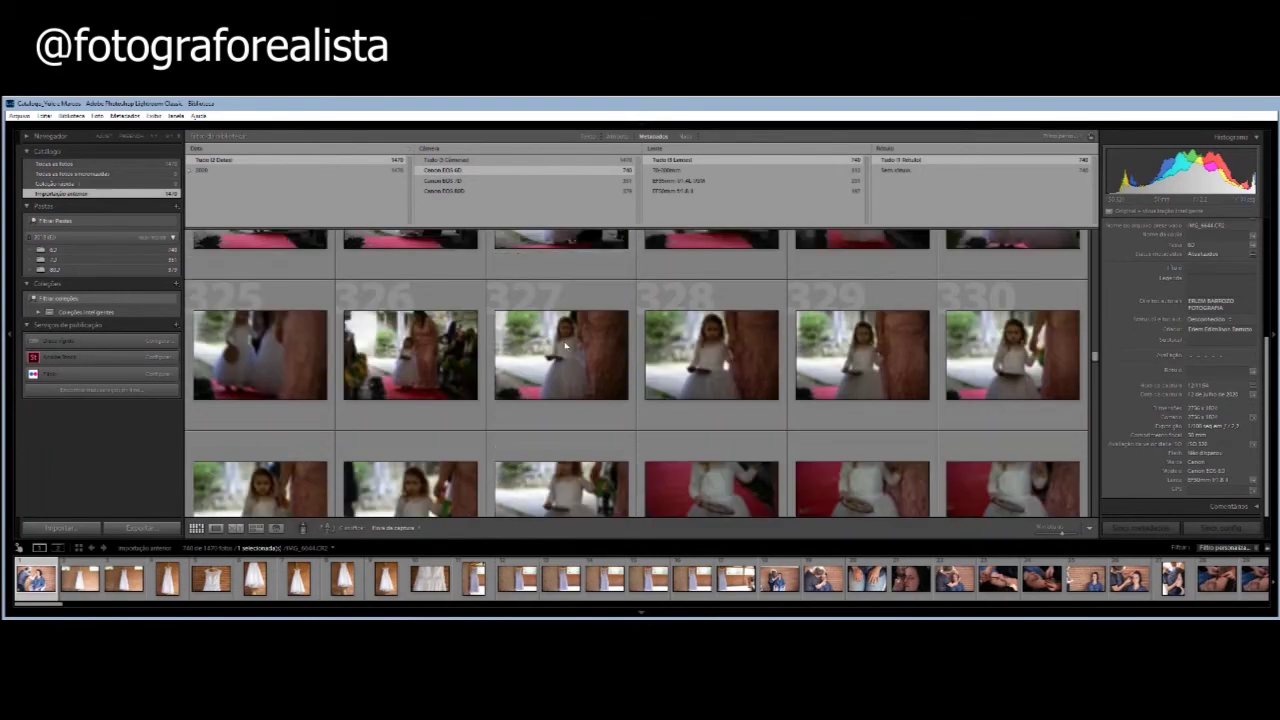
{"action": "scroll", "coordinate": [565, 346], "scroll_direction": "down", "scroll_amount": 5}
{"action": "scroll", "coordinate": [565, 346], "scroll_direction": "down", "scroll_amount": 5}
{"action": "scroll", "coordinate": [565, 346], "scroll_direction": "down", "scroll_amount": 5}
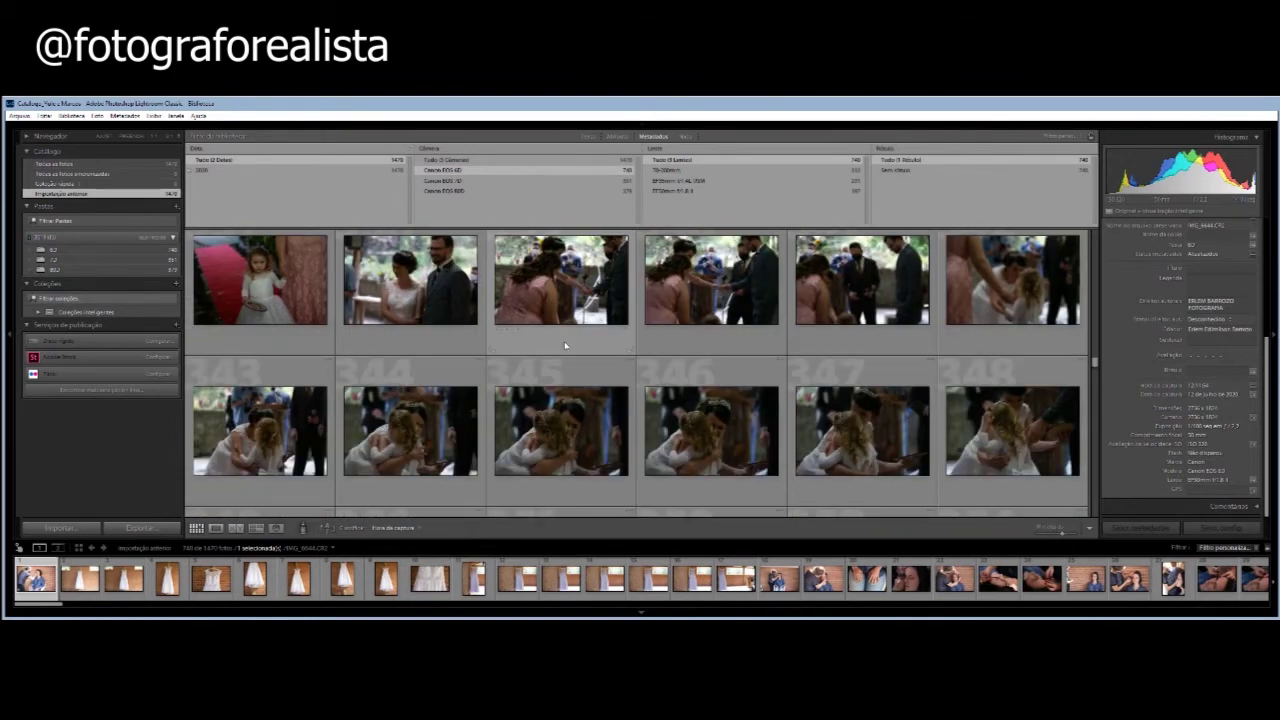
{"action": "scroll", "coordinate": [565, 346], "scroll_direction": "down", "scroll_amount": 2}
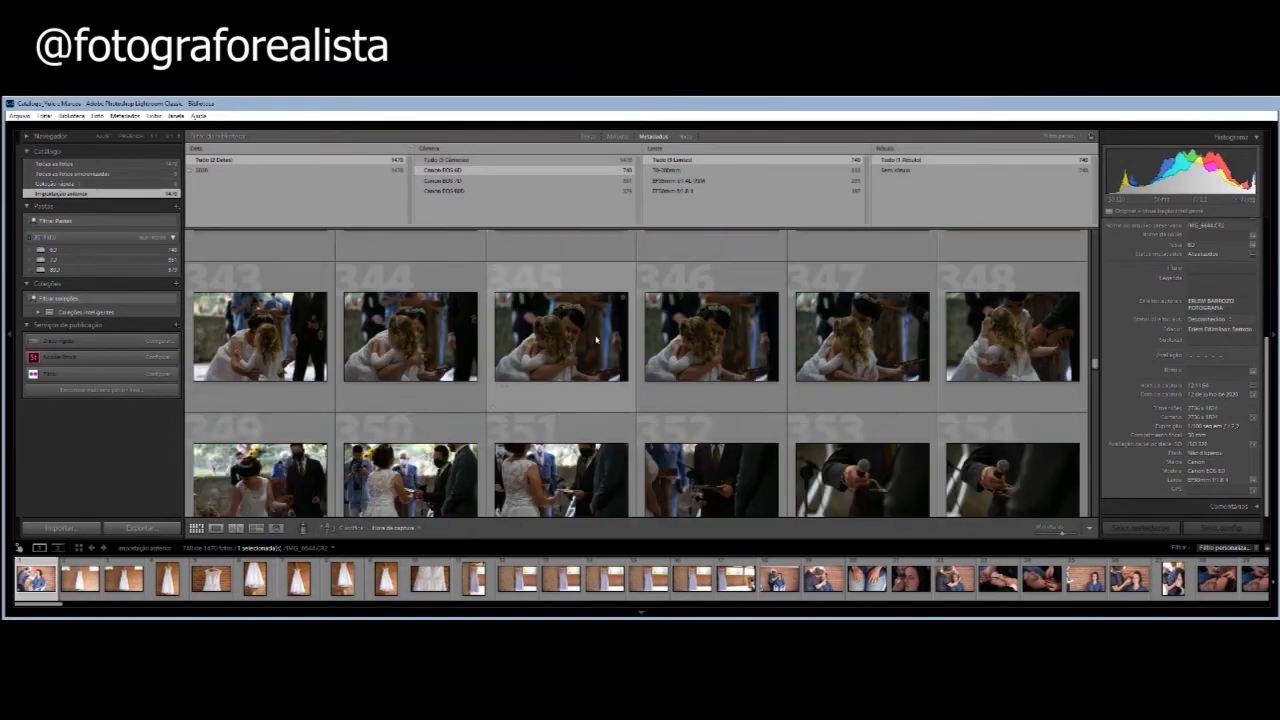
Select thumbnail 344, the matching bride-and-flower-girl hug, then clear the camera filter.
{"action": "left_click", "coordinate": [411, 346]}
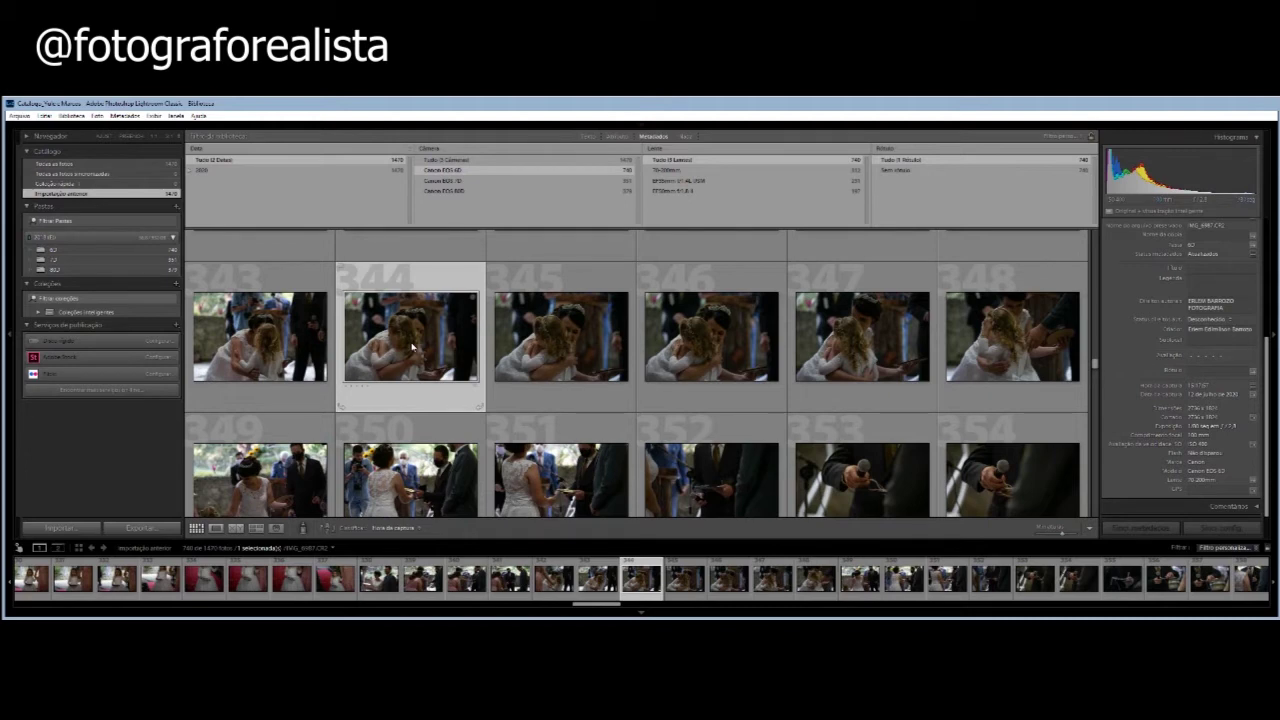
{"action": "scroll", "coordinate": [411, 347], "scroll_direction": "up", "scroll_amount": 2}
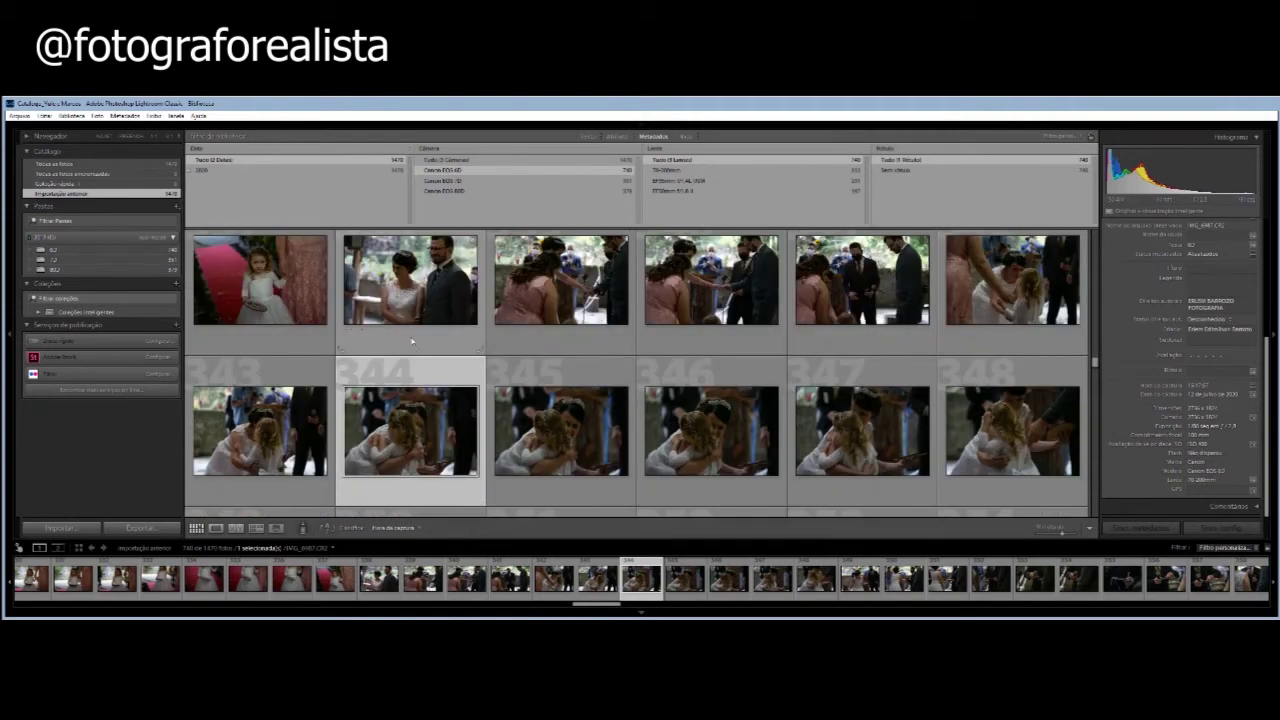
{"action": "left_click", "coordinate": [449, 160]}
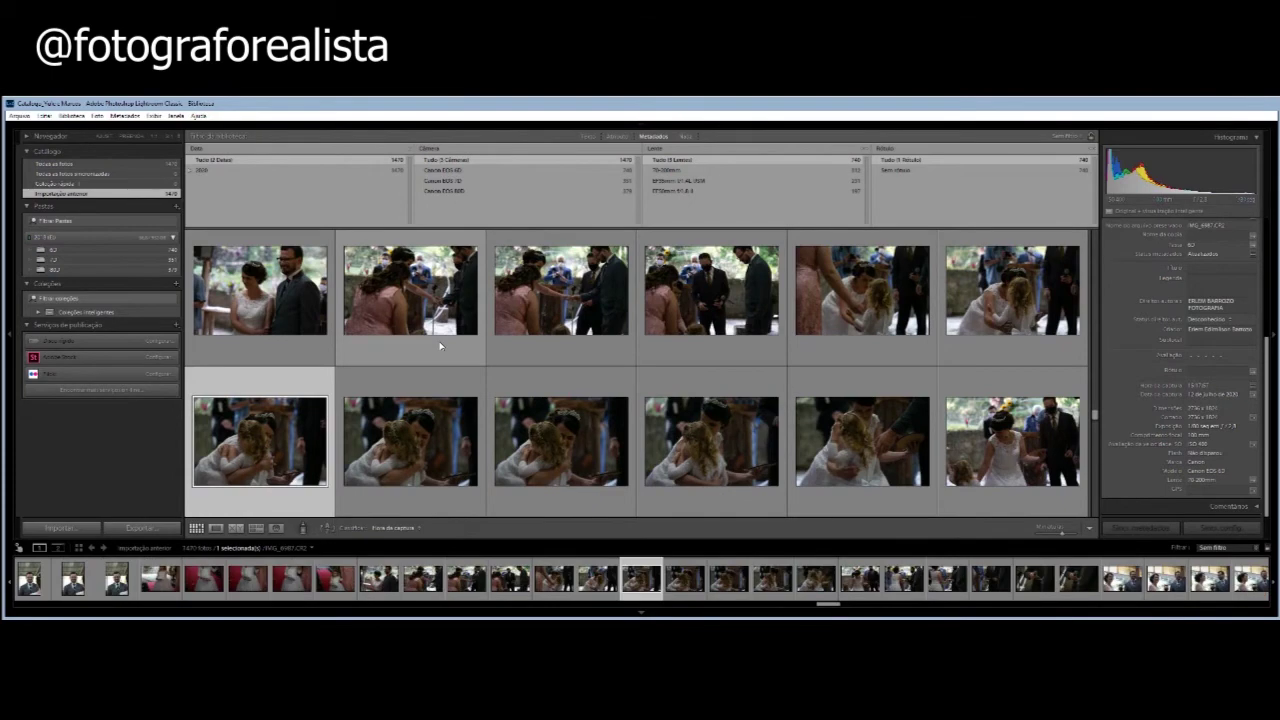
Scroll the unfiltered 1470-photo grid to compare the flower girl and groom shots around 937–948.
{"action": "scroll", "coordinate": [425, 344], "scroll_direction": "down", "scroll_amount": 4}
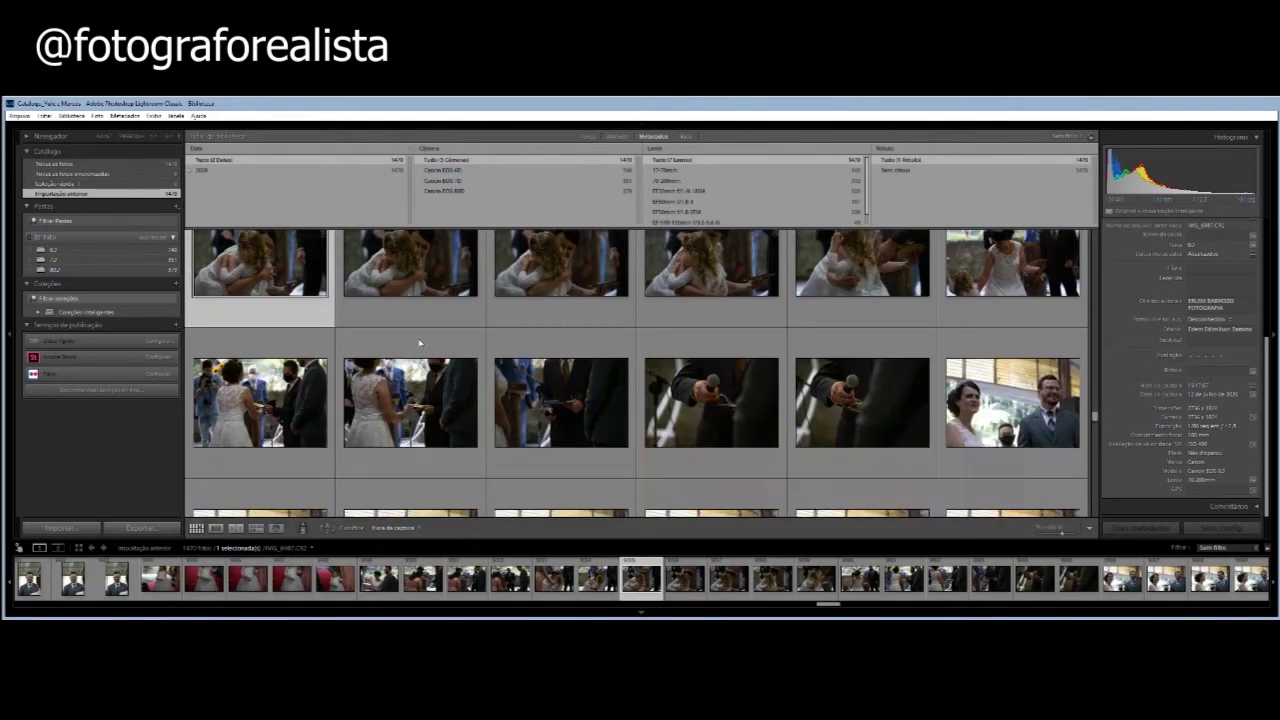
{"action": "scroll", "coordinate": [420, 343], "scroll_direction": "down", "scroll_amount": 3}
{"action": "scroll", "coordinate": [415, 343], "scroll_direction": "down", "scroll_amount": 3}
{"action": "scroll", "coordinate": [404, 342], "scroll_direction": "down", "scroll_amount": 3}
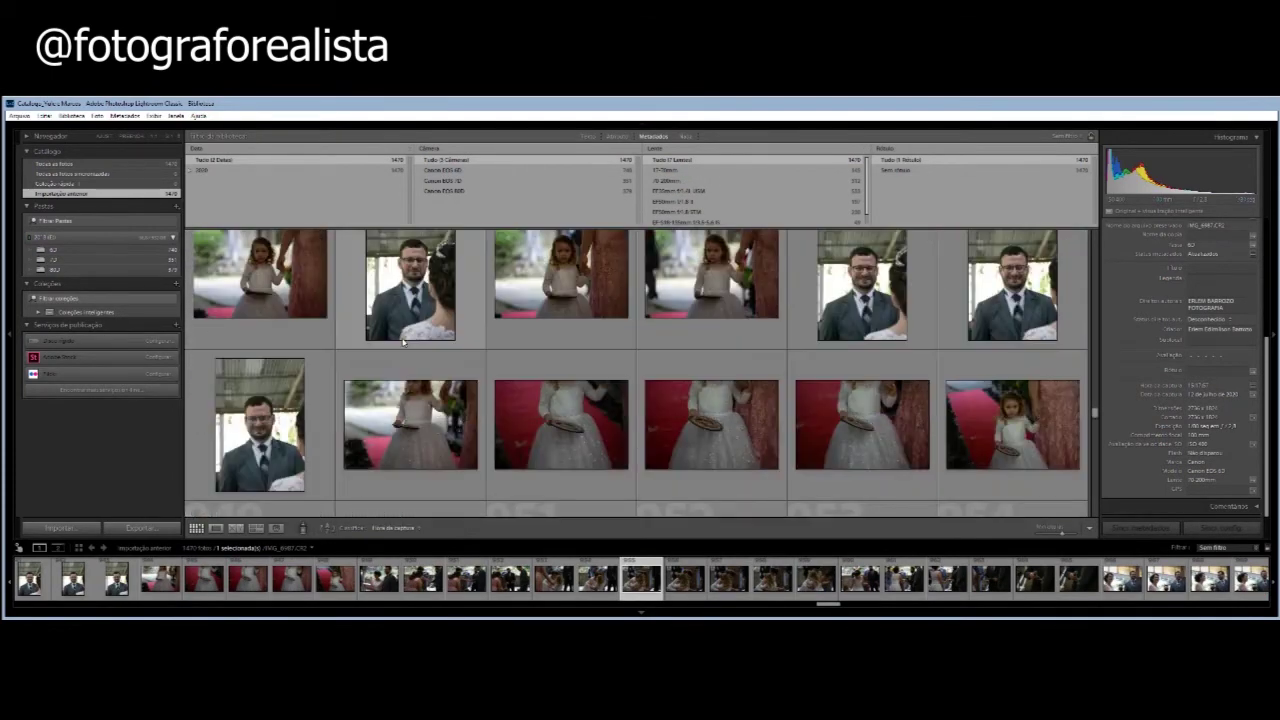
{"action": "scroll", "coordinate": [404, 342], "scroll_direction": "up", "scroll_amount": 2}
{"action": "scroll", "coordinate": [404, 342], "scroll_direction": "up", "scroll_amount": 2}
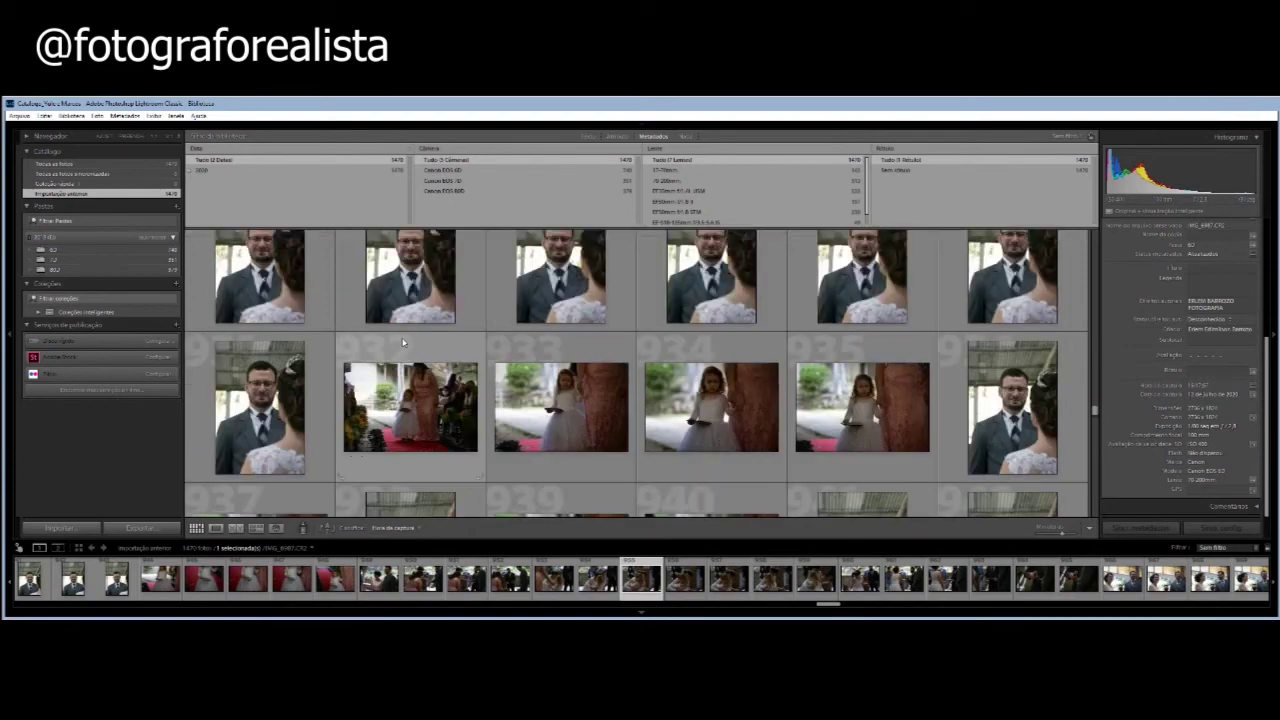
{"action": "scroll", "coordinate": [404, 342], "scroll_direction": "up", "scroll_amount": 2}
{"action": "scroll", "coordinate": [404, 342], "scroll_direction": "up", "scroll_amount": 2}
{"action": "scroll", "coordinate": [404, 342], "scroll_direction": "up", "scroll_amount": 2}
{"action": "scroll", "coordinate": [404, 342], "scroll_direction": "up", "scroll_amount": 2}
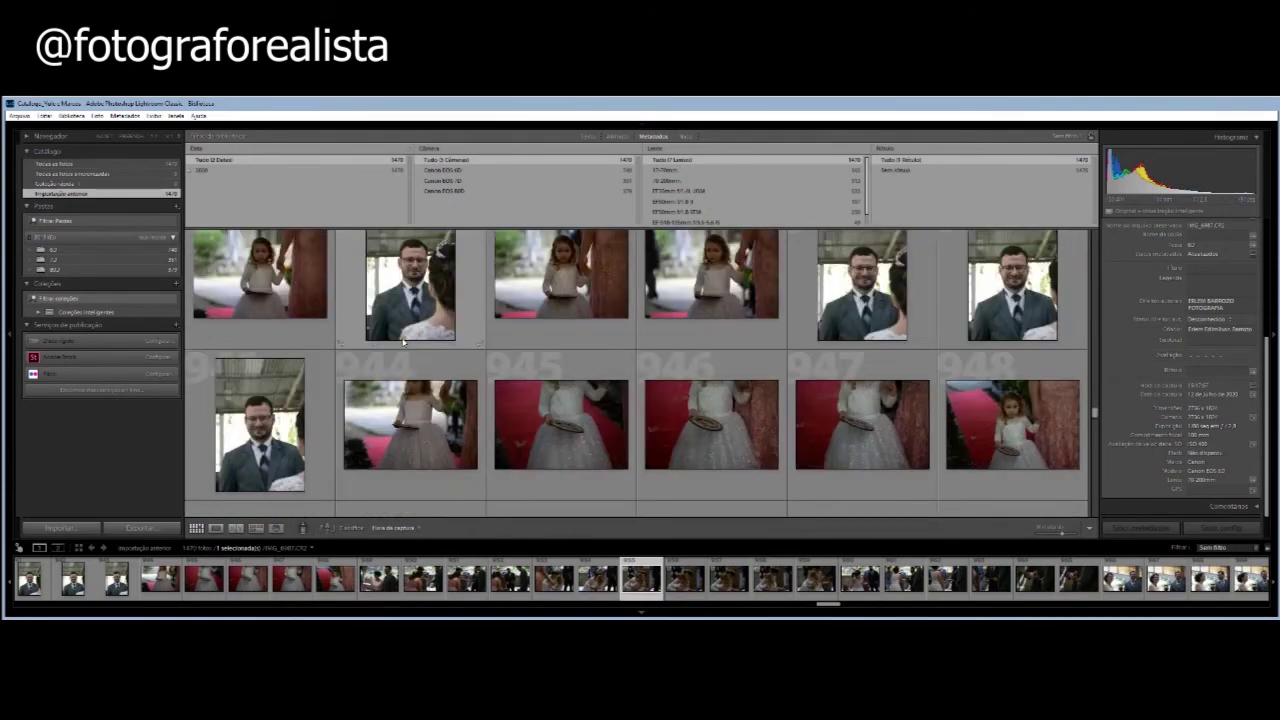
{"action": "scroll", "coordinate": [403, 343], "scroll_direction": "up", "scroll_amount": 2}
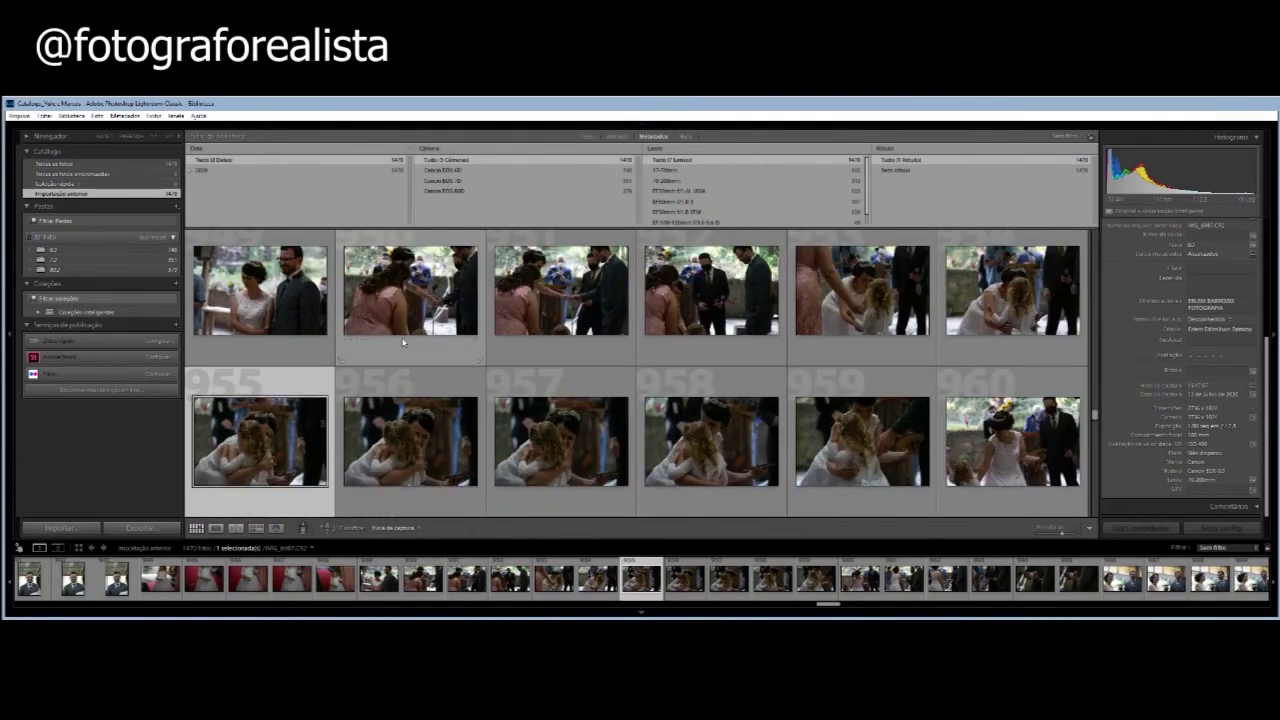
{"action": "scroll", "coordinate": [403, 342], "scroll_direction": "up", "scroll_amount": 2}
{"action": "scroll", "coordinate": [403, 342], "scroll_direction": "up", "scroll_amount": 2}
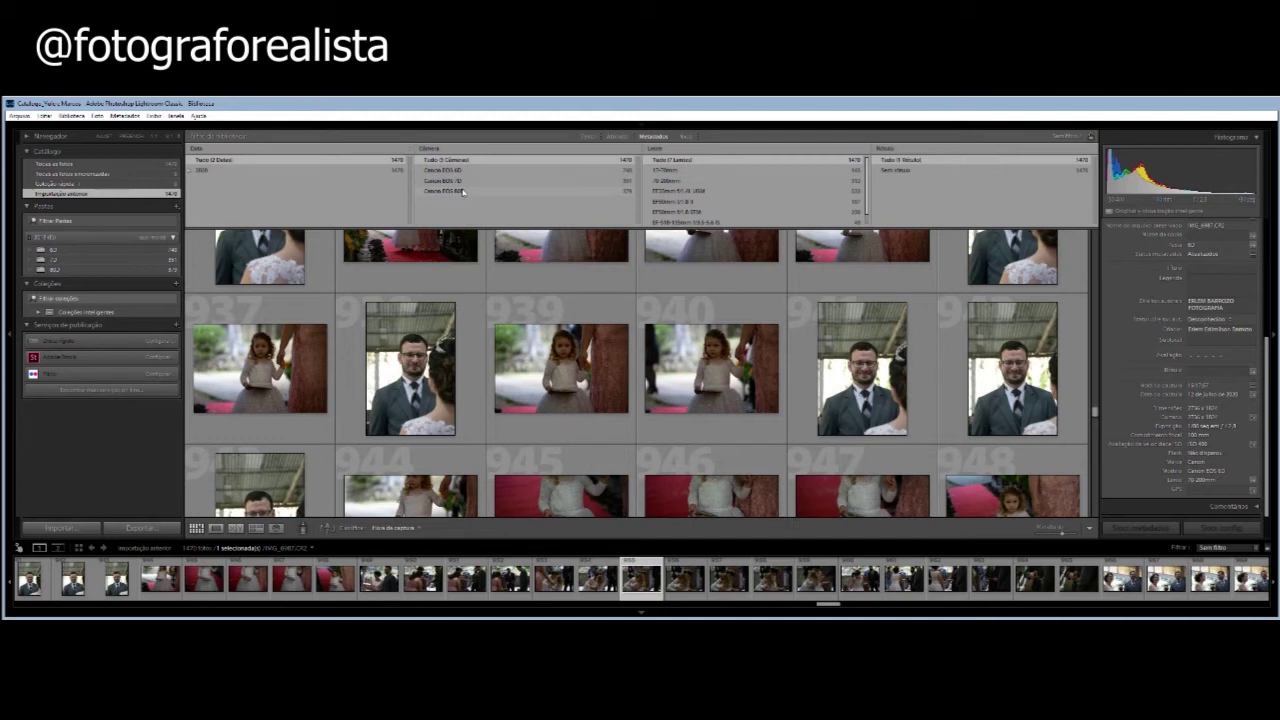
{"action": "left_click", "coordinate": [463, 191]}
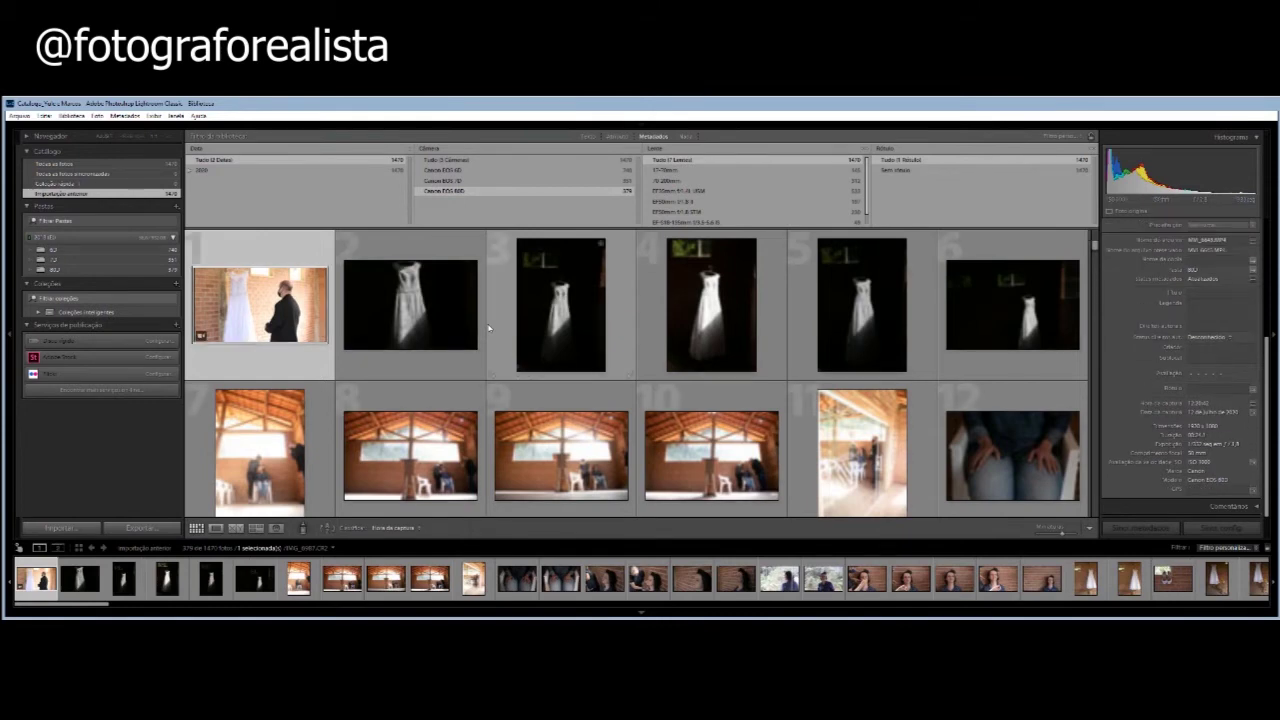
{"action": "scroll", "coordinate": [489, 327], "scroll_direction": "down", "scroll_amount": 3}
{"action": "scroll", "coordinate": [489, 327], "scroll_direction": "down", "scroll_amount": 3}
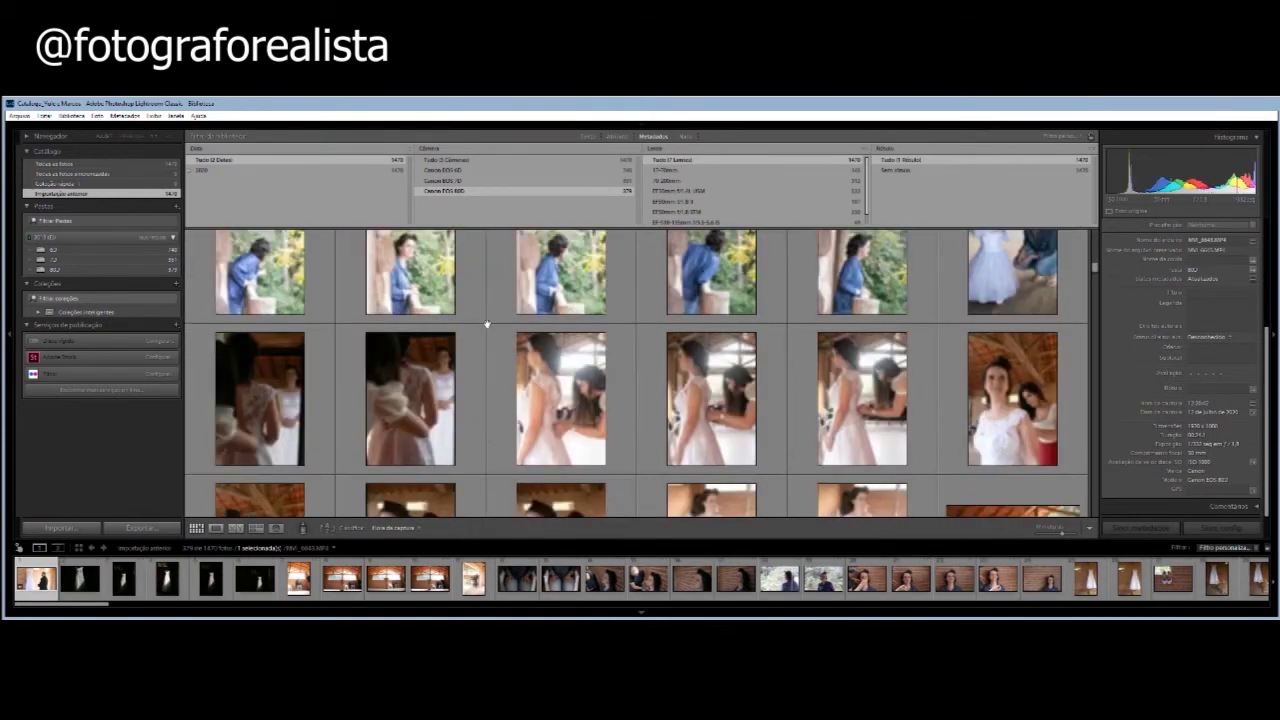
{"action": "scroll", "coordinate": [487, 324], "scroll_direction": "down", "scroll_amount": 3}
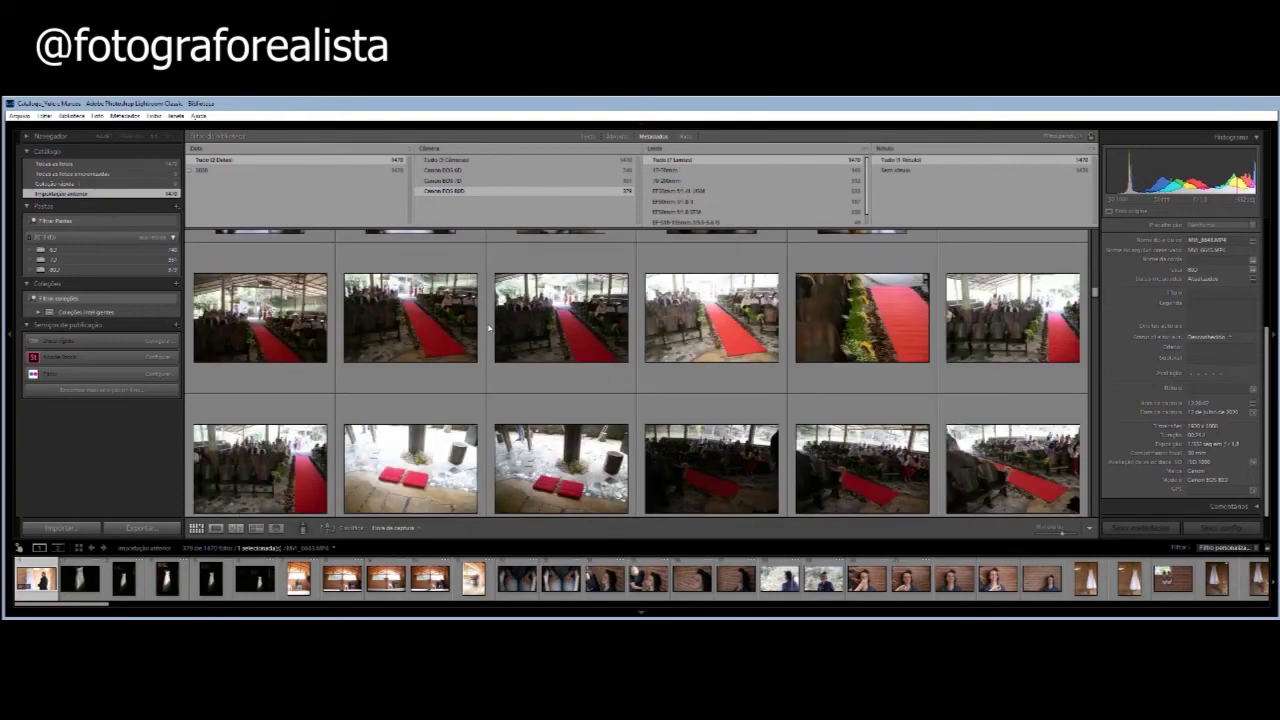
{"action": "scroll", "coordinate": [489, 327], "scroll_direction": "down", "scroll_amount": 2}
{"action": "scroll", "coordinate": [489, 327], "scroll_direction": "down", "scroll_amount": 2}
{"action": "scroll", "coordinate": [489, 327], "scroll_direction": "down", "scroll_amount": 2}
{"action": "scroll", "coordinate": [489, 327], "scroll_direction": "down", "scroll_amount": 2}
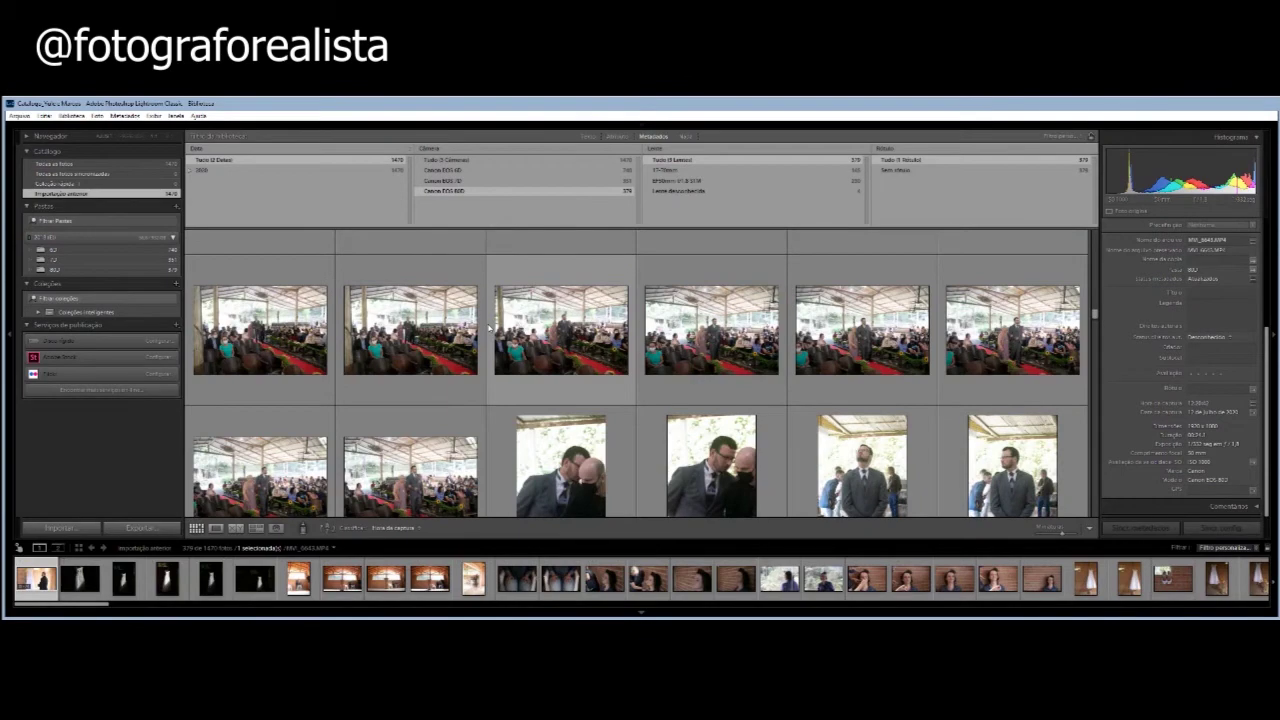
{"action": "scroll", "coordinate": [489, 328], "scroll_direction": "down", "scroll_amount": 2}
{"action": "scroll", "coordinate": [489, 328], "scroll_direction": "down", "scroll_amount": 2}
{"action": "scroll", "coordinate": [489, 328], "scroll_direction": "down", "scroll_amount": 2}
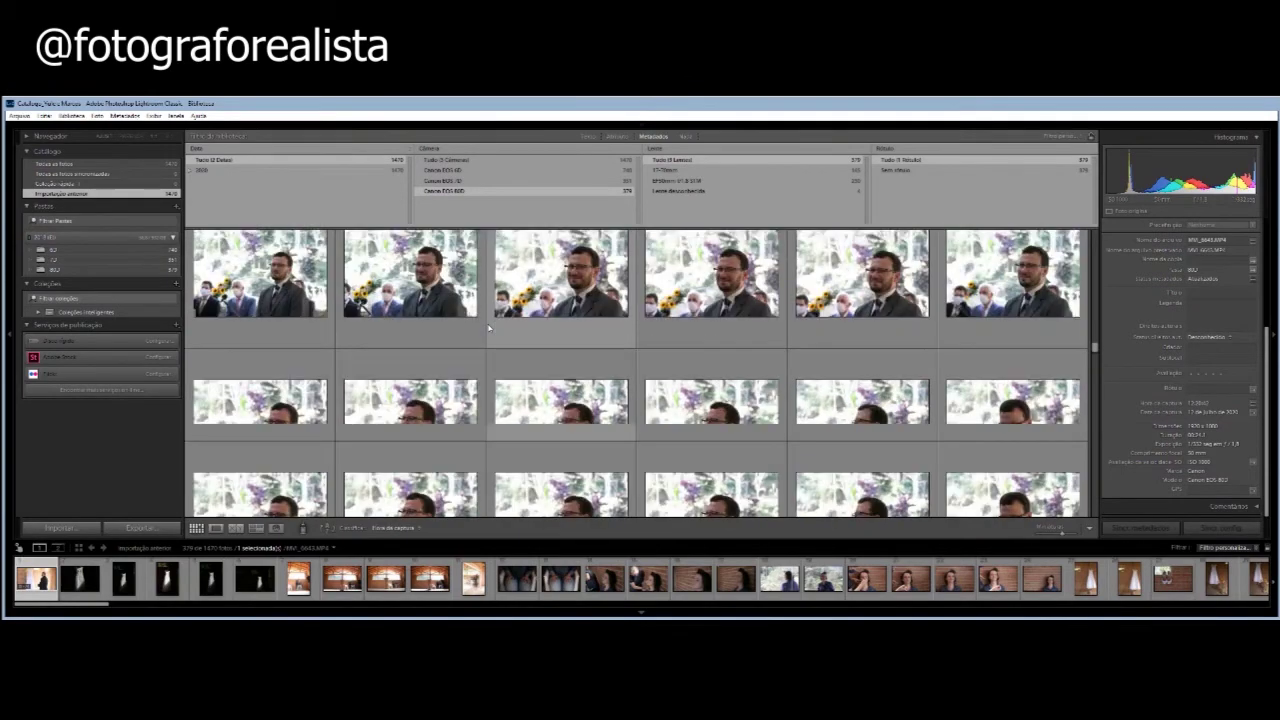
{"action": "scroll", "coordinate": [489, 327], "scroll_direction": "down", "scroll_amount": 2}
{"action": "scroll", "coordinate": [489, 327], "scroll_direction": "down", "scroll_amount": 2}
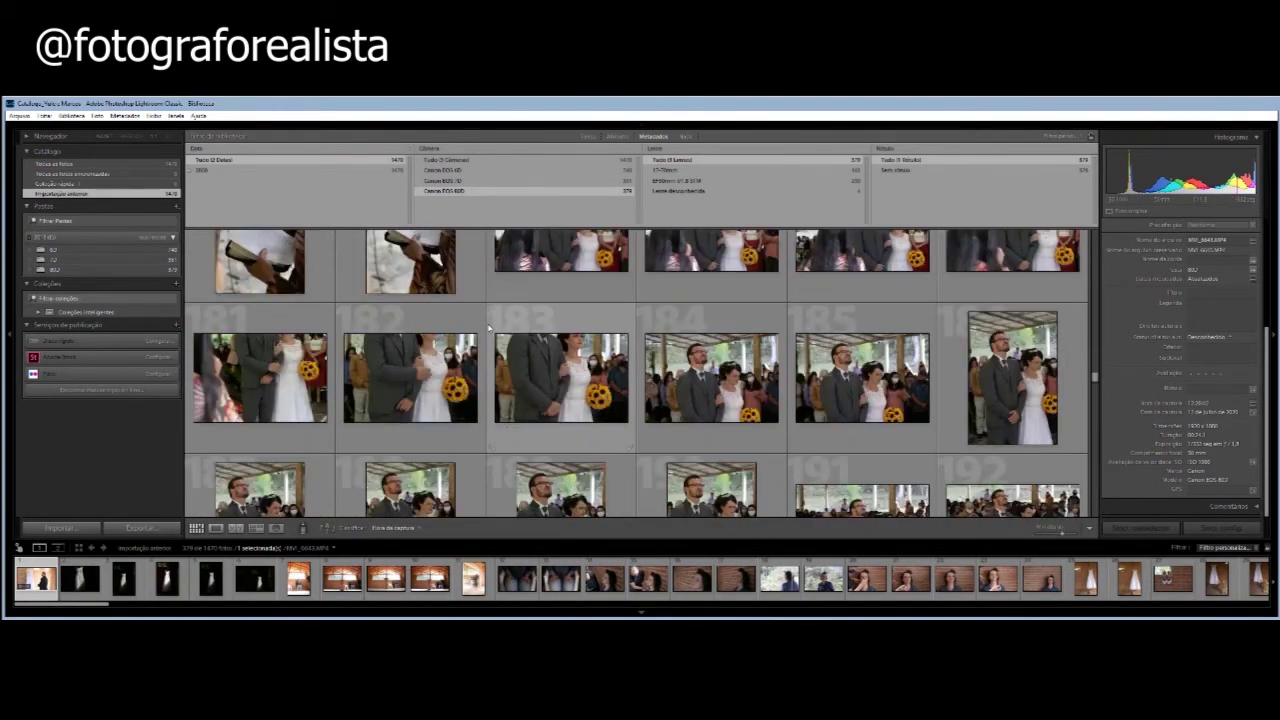
{"action": "scroll", "coordinate": [489, 327], "scroll_direction": "down", "scroll_amount": 2}
{"action": "scroll", "coordinate": [489, 327], "scroll_direction": "down", "scroll_amount": 2}
{"action": "scroll", "coordinate": [489, 327], "scroll_direction": "down", "scroll_amount": 2}
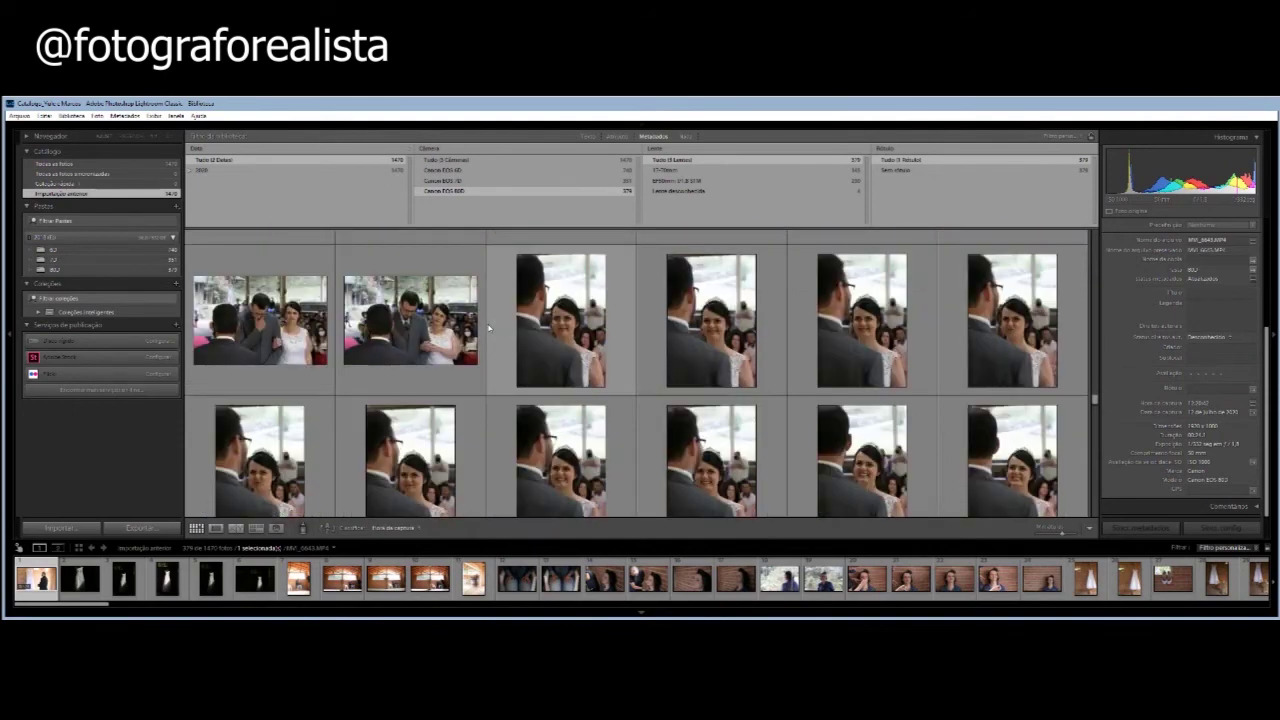
{"action": "scroll", "coordinate": [489, 327], "scroll_direction": "down", "scroll_amount": 2}
{"action": "scroll", "coordinate": [489, 327], "scroll_direction": "down", "scroll_amount": 2}
{"action": "scroll", "coordinate": [489, 327], "scroll_direction": "down", "scroll_amount": 2}
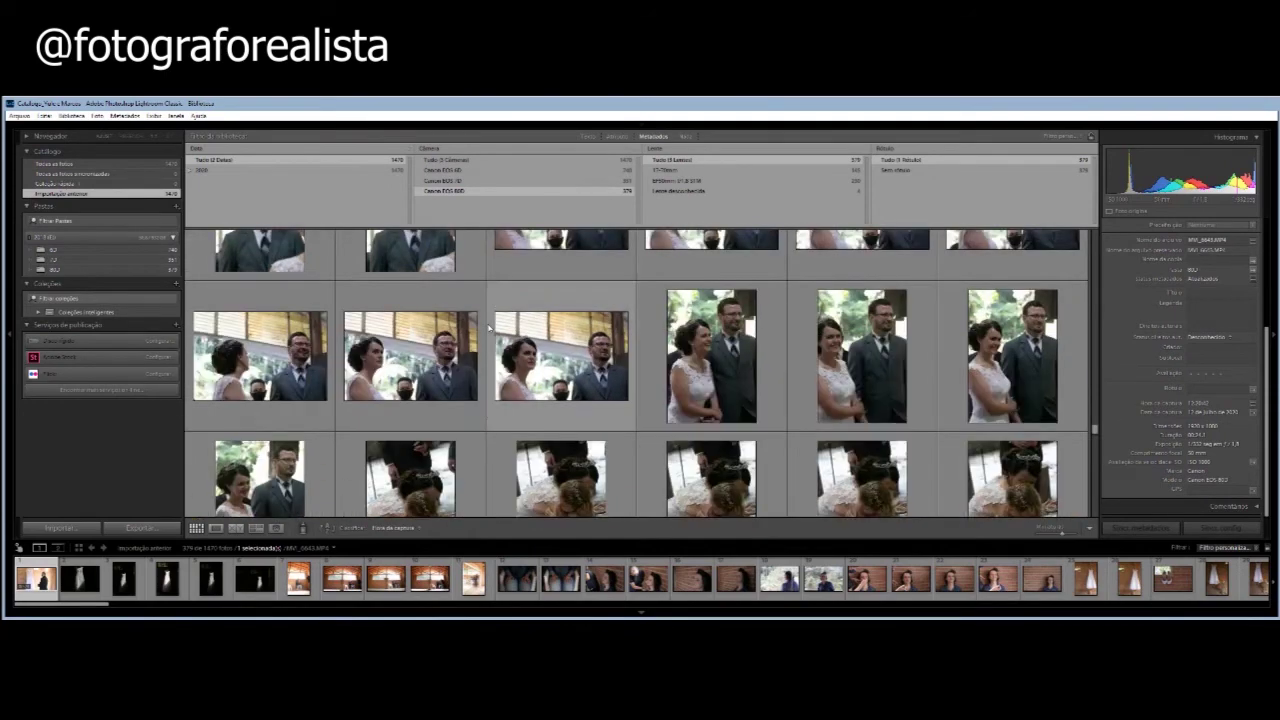
{"action": "scroll", "coordinate": [489, 327], "scroll_direction": "down", "scroll_amount": 2}
{"action": "left_click", "coordinate": [410, 415]}
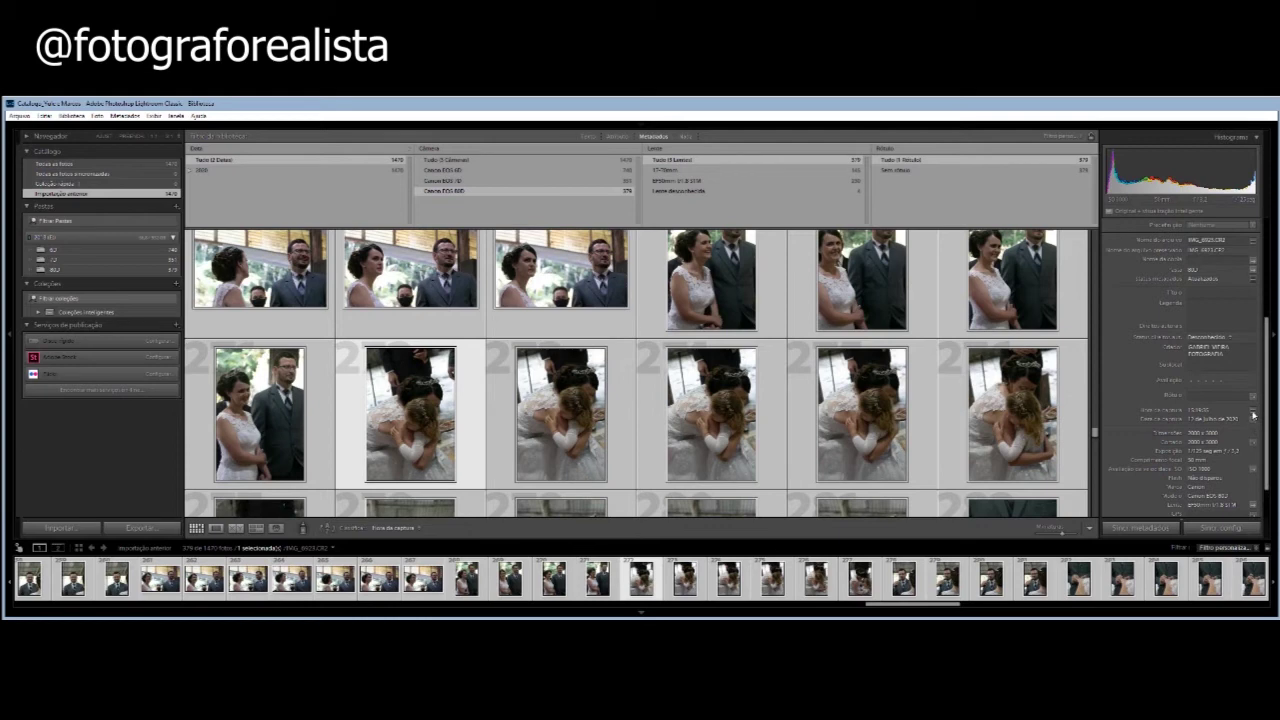
Select all 379 second-camera photos, show All Photographs, and filter to Canon EOS 80D.
{"action": "key", "text": "ctrl+a"}
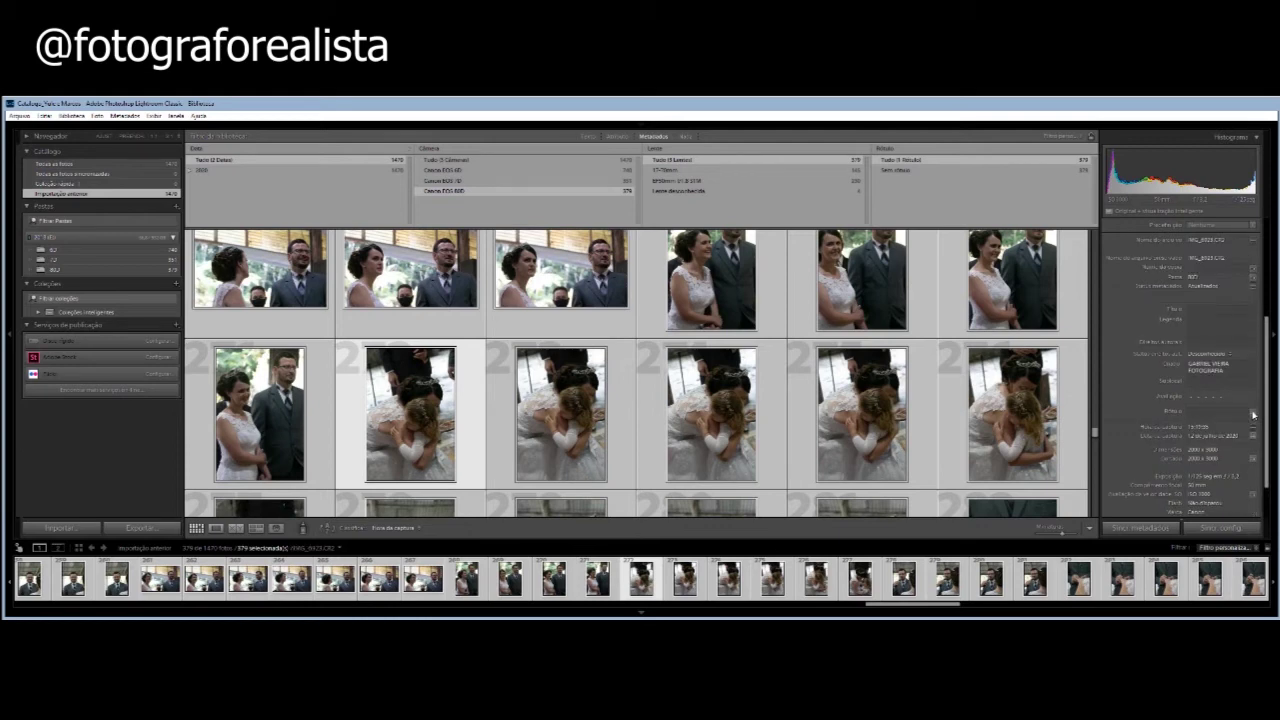
{"action": "left_click", "coordinate": [1253, 429]}
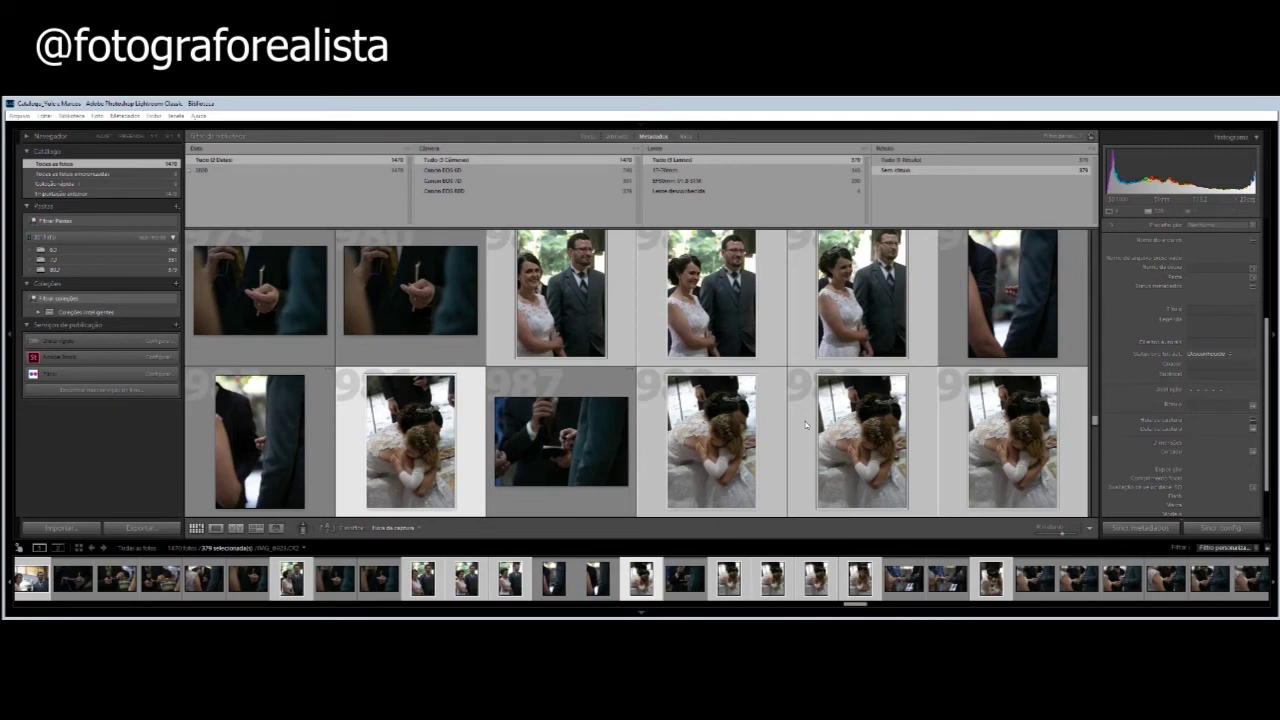
{"action": "left_click", "coordinate": [454, 192]}
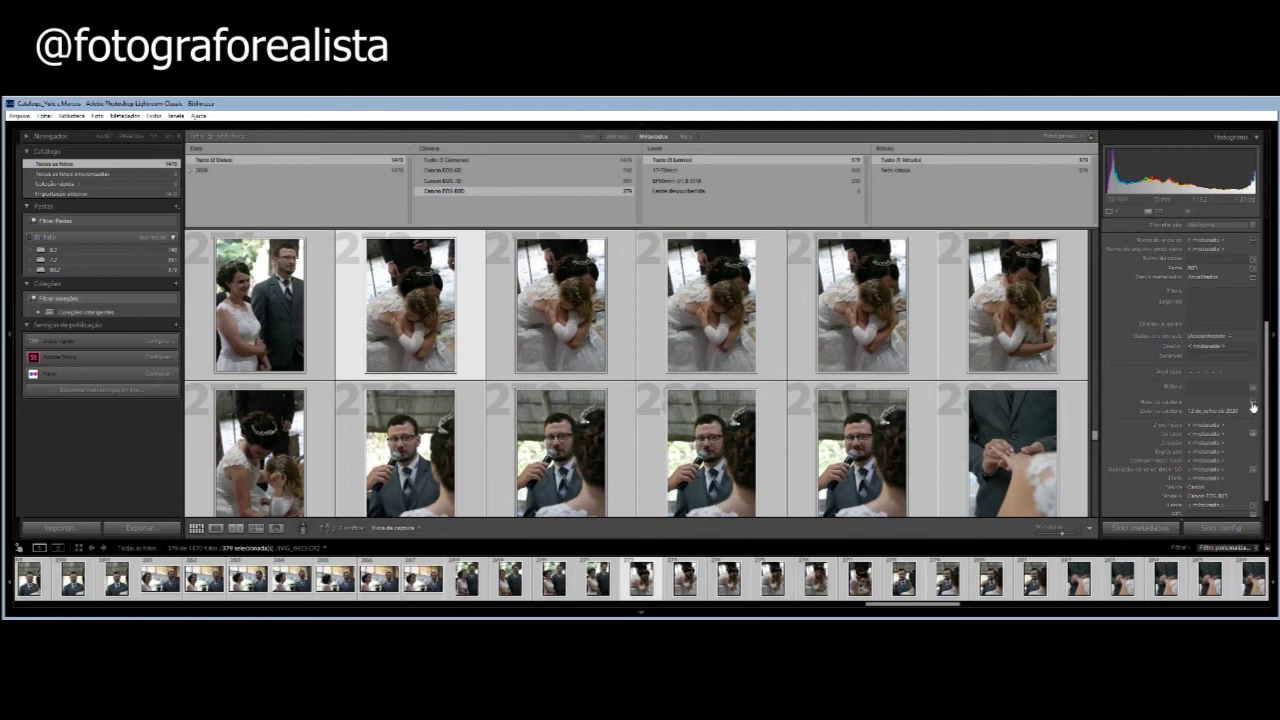
Edit the Canon EOS 80D photos' capture time, then turn filters off with Ctrl+L.
{"action": "left_click", "coordinate": [1253, 406]}
{"action": "key", "text": "ctrl+l"}
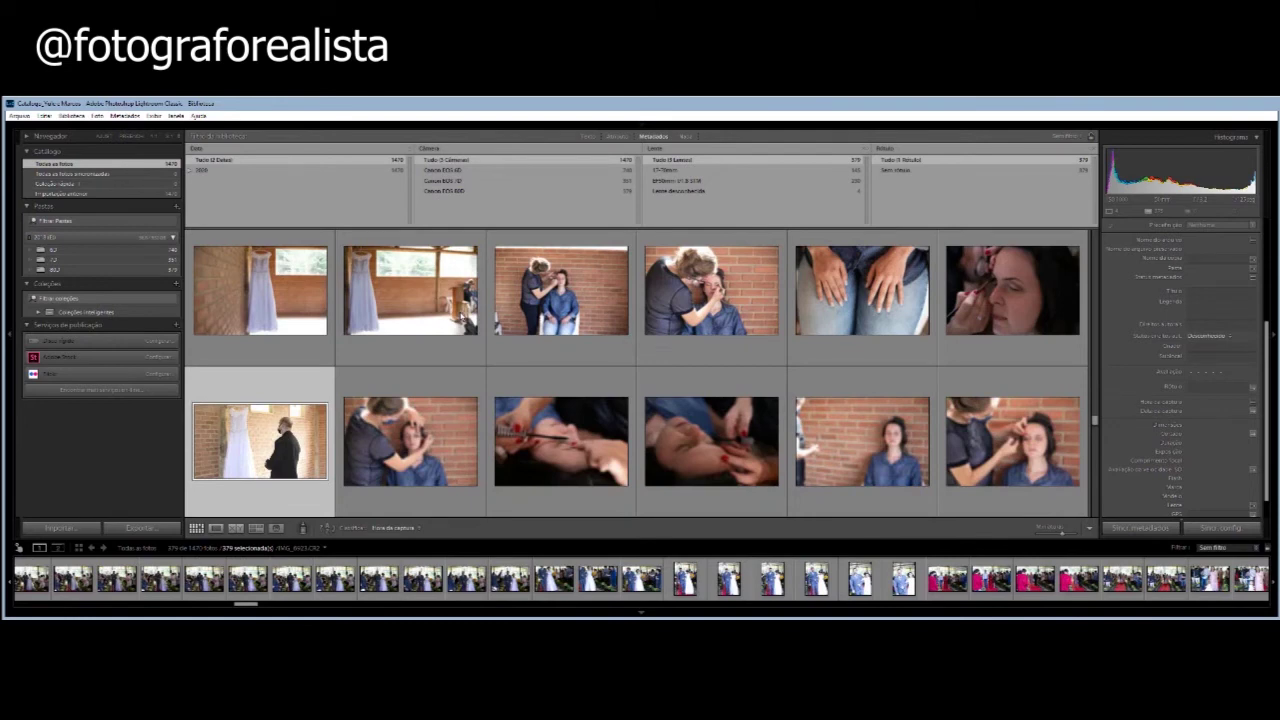
{"action": "scroll", "coordinate": [461, 317], "scroll_direction": "down", "scroll_amount": 10}
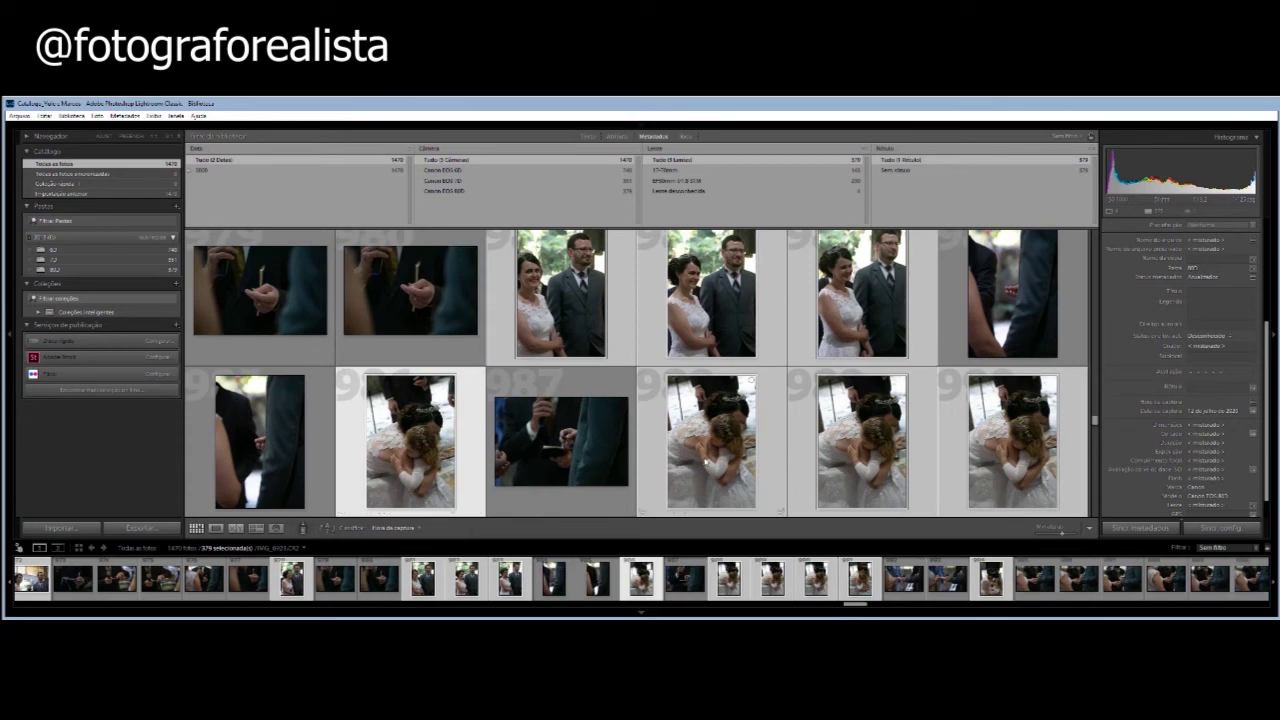
{"action": "left_click", "coordinate": [706, 462]}
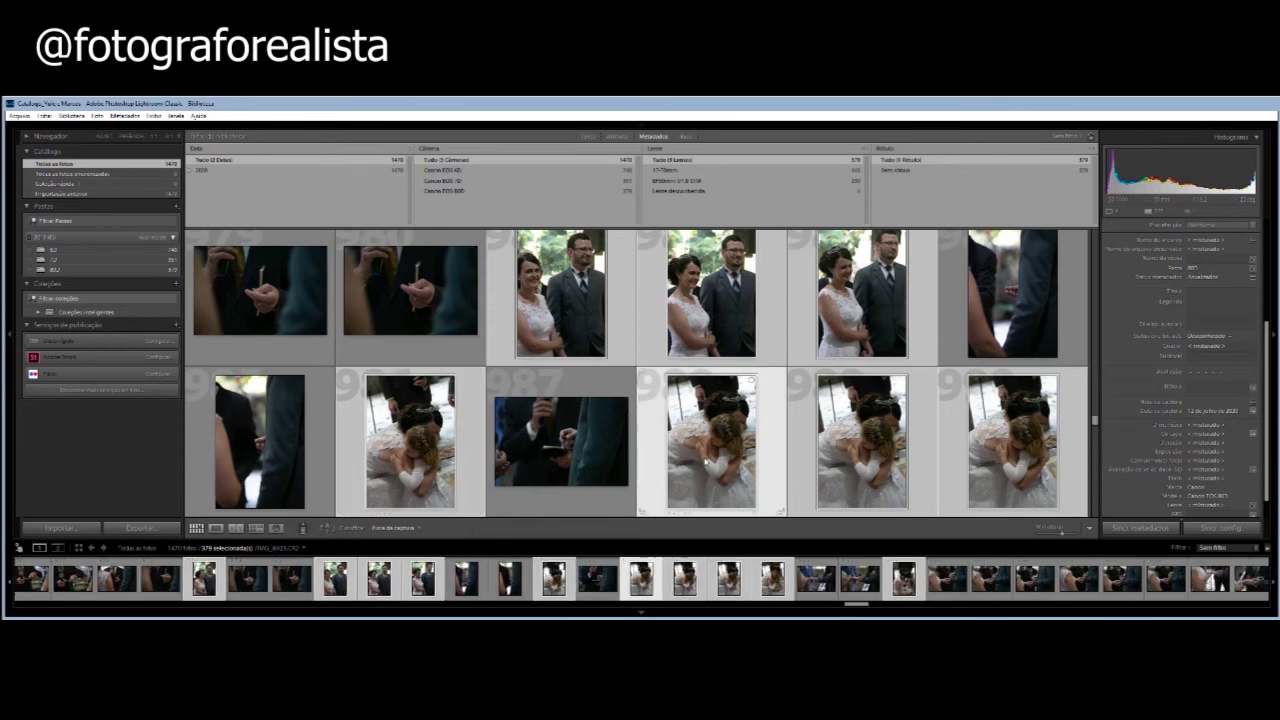
{"action": "scroll", "coordinate": [706, 462], "scroll_direction": "down", "scroll_amount": 5}
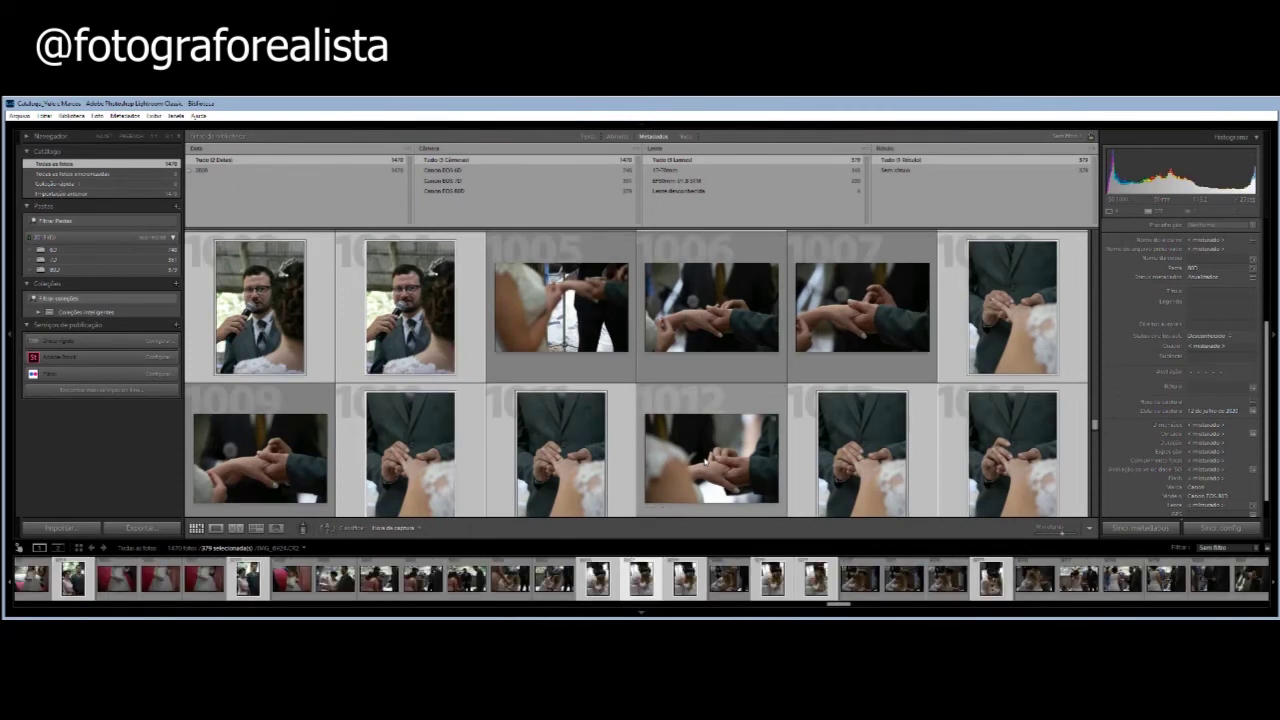
{"action": "scroll", "coordinate": [705, 461], "scroll_direction": "up", "scroll_amount": 1}
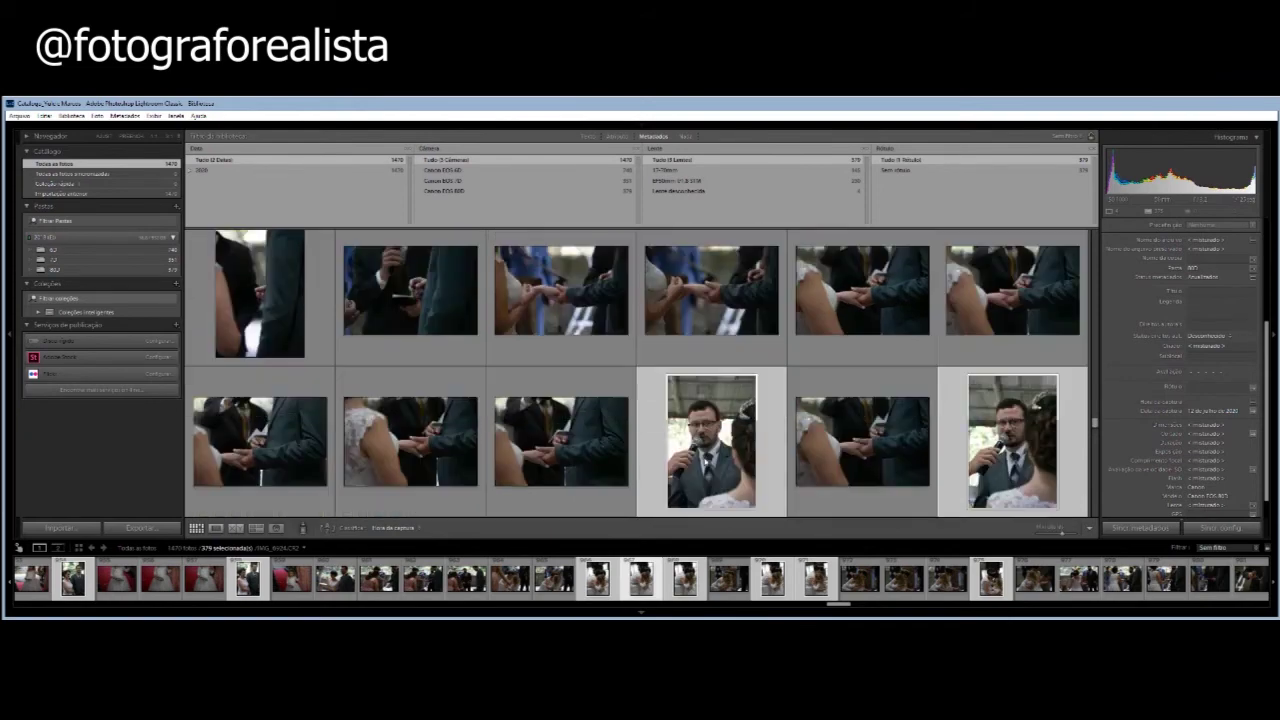
{"action": "scroll", "coordinate": [705, 461], "scroll_direction": "up", "scroll_amount": 1}
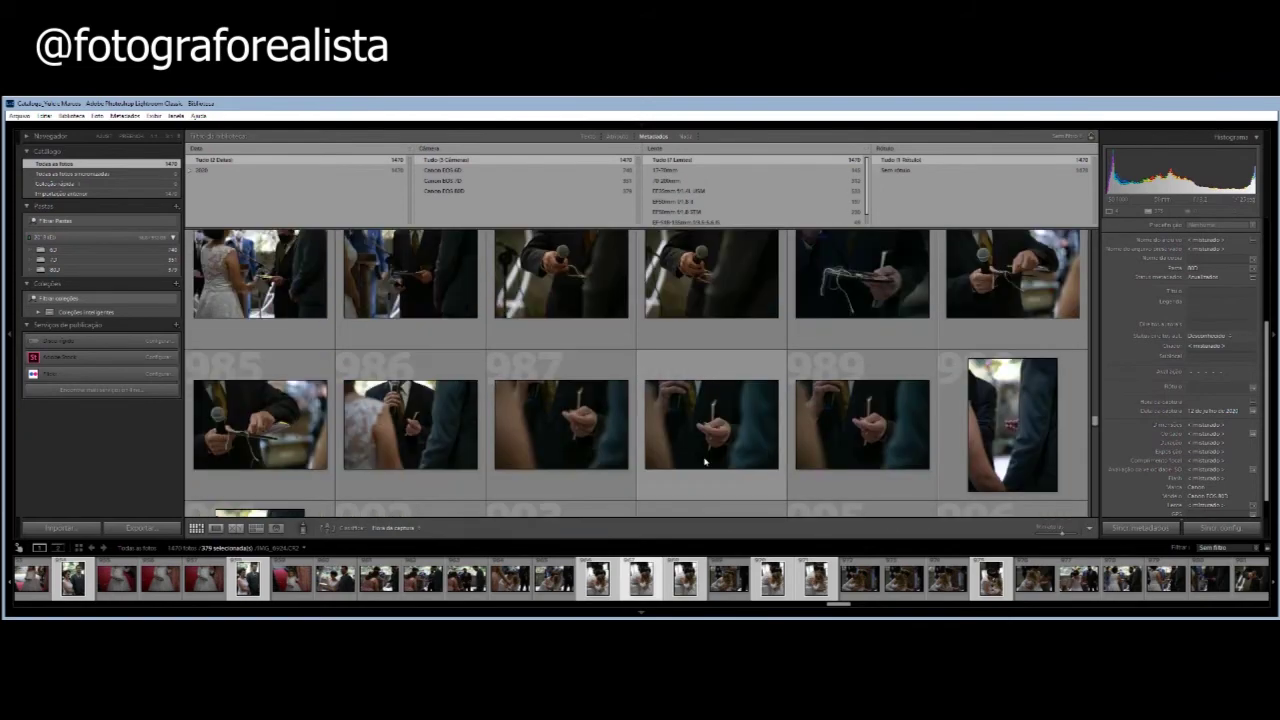
{"action": "scroll", "coordinate": [705, 461], "scroll_direction": "up", "scroll_amount": 2}
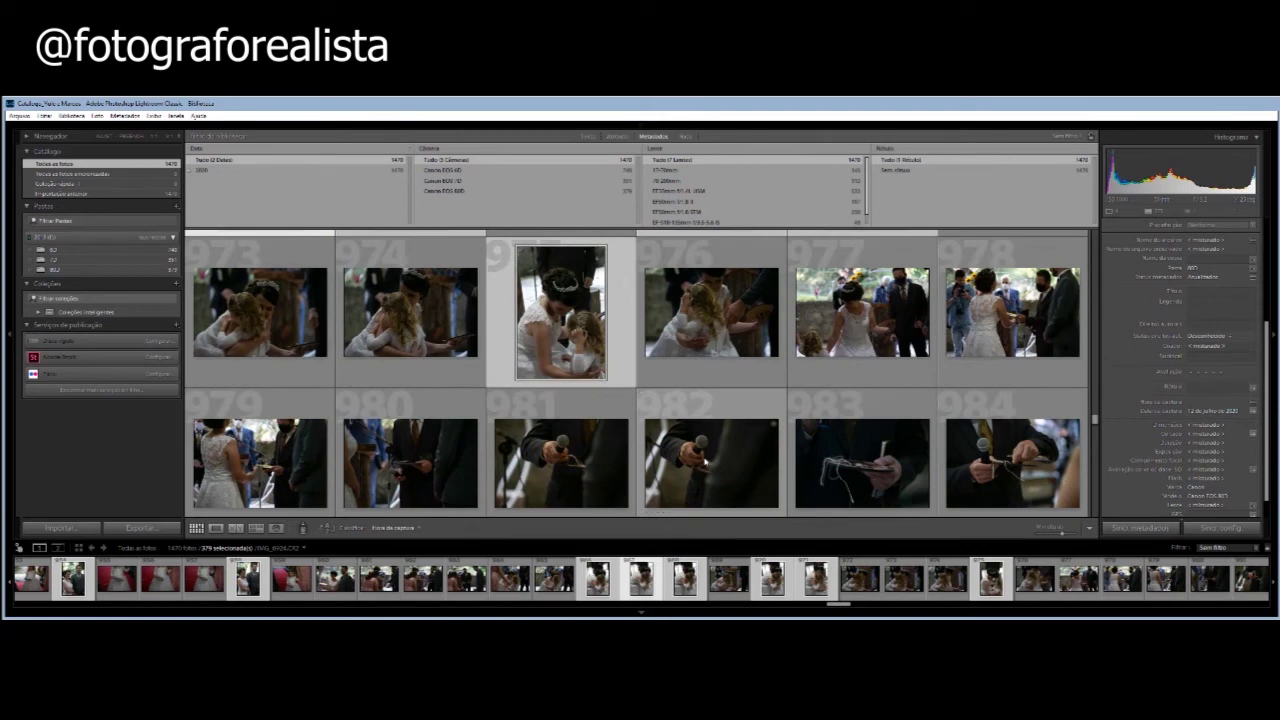
{"action": "scroll", "coordinate": [705, 461], "scroll_direction": "up", "scroll_amount": 1}
{"action": "scroll", "coordinate": [705, 461], "scroll_direction": "up", "scroll_amount": 1}
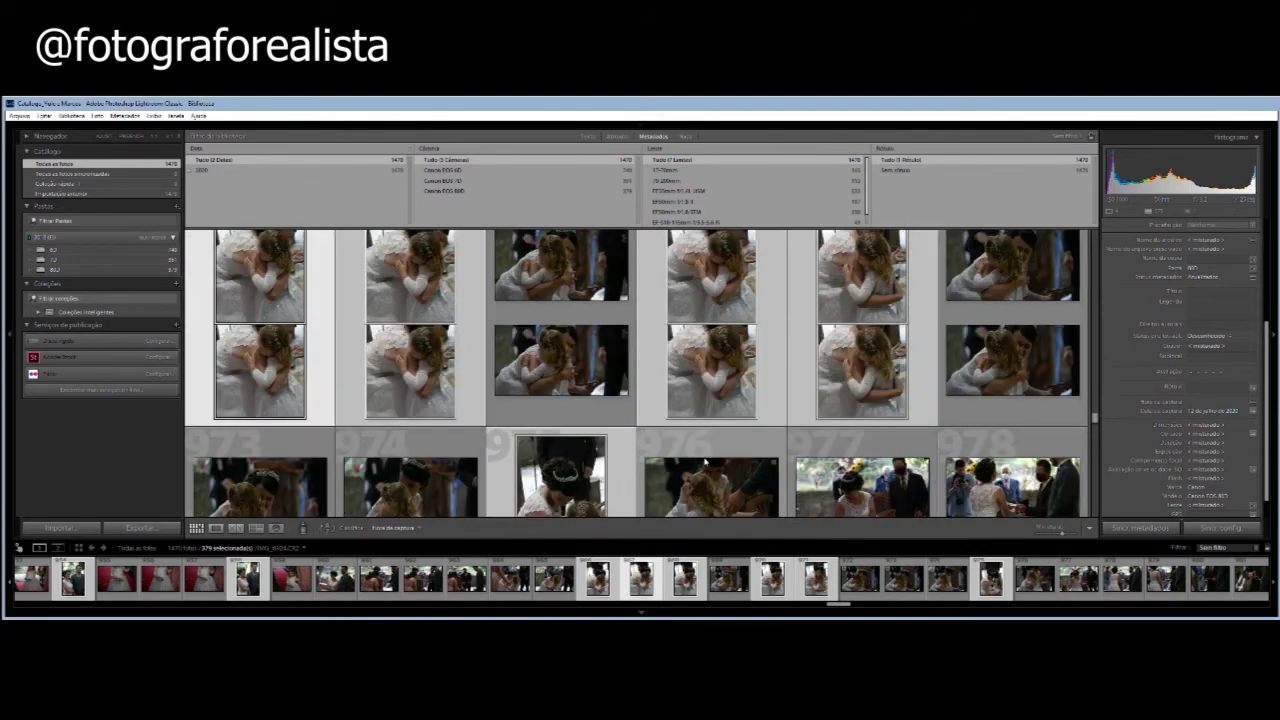
{"action": "scroll", "coordinate": [705, 461], "scroll_direction": "up", "scroll_amount": 1}
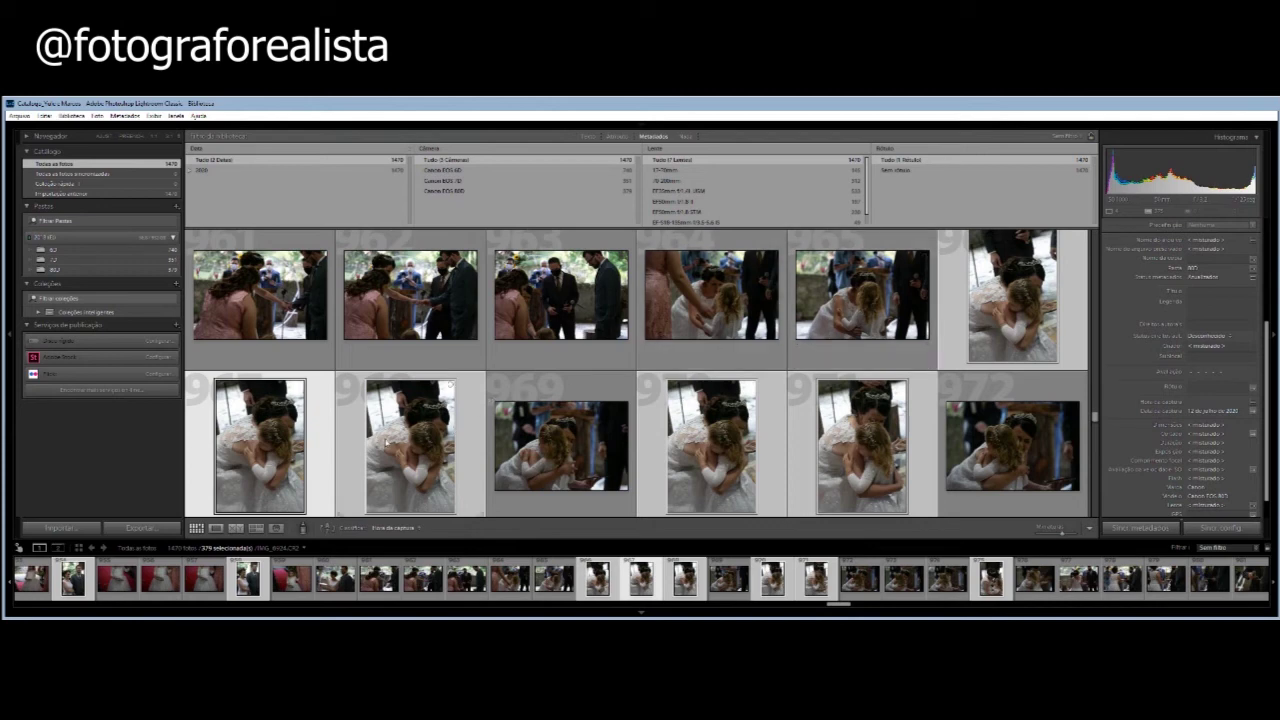
{"action": "scroll", "coordinate": [385, 443], "scroll_direction": "down", "scroll_amount": 2}
{"action": "scroll", "coordinate": [385, 443], "scroll_direction": "up", "scroll_amount": 2}
{"action": "scroll", "coordinate": [385, 443], "scroll_direction": "down", "scroll_amount": 2}
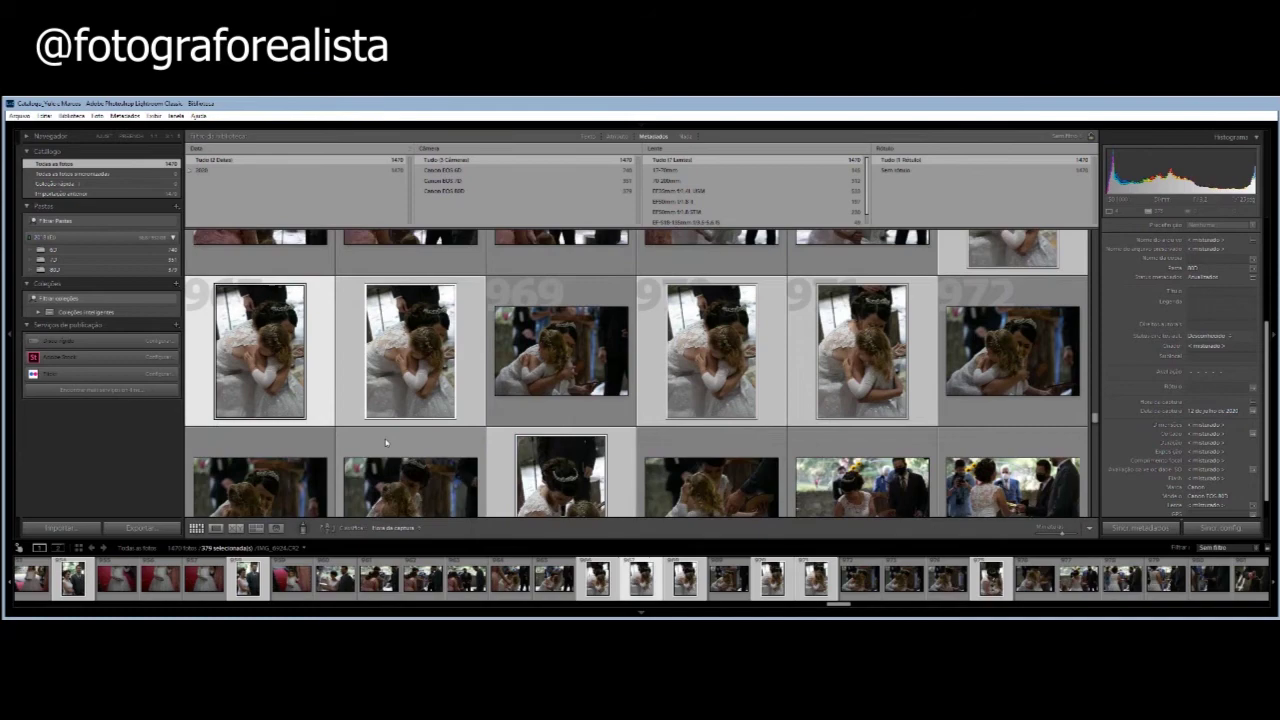
{"action": "scroll", "coordinate": [385, 443], "scroll_direction": "down", "scroll_amount": 2}
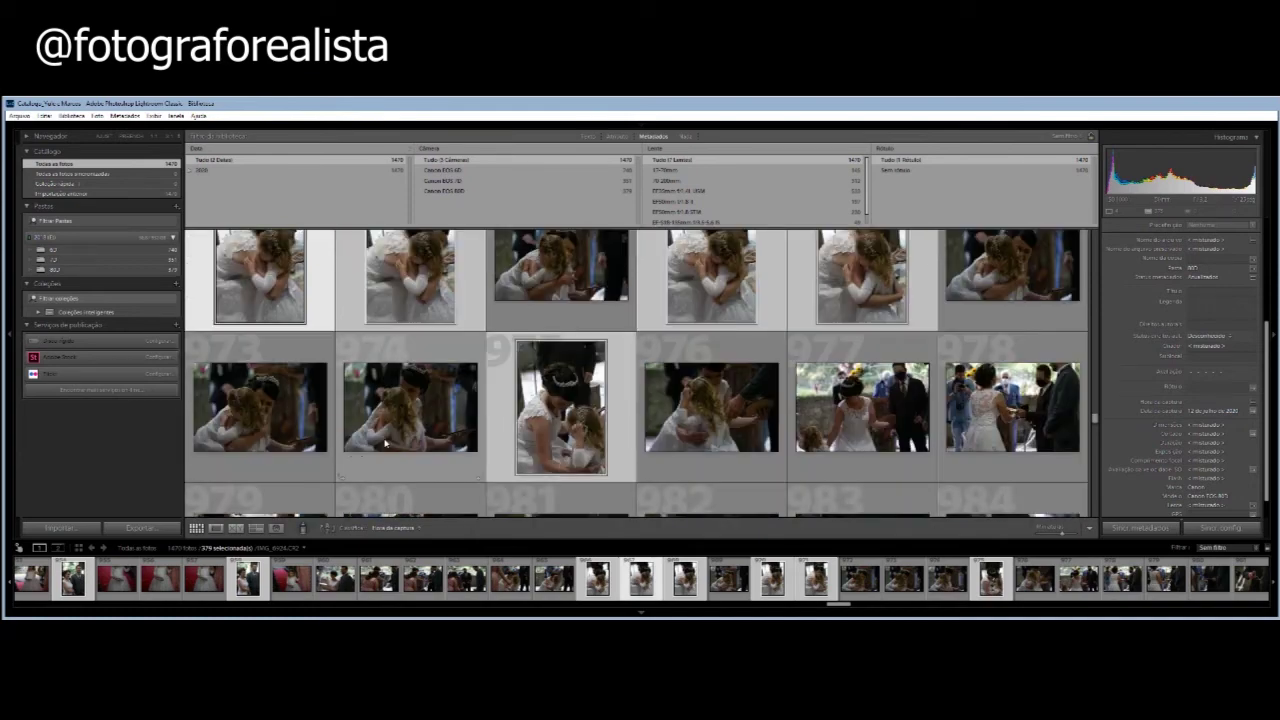
{"action": "scroll", "coordinate": [385, 443], "scroll_direction": "down", "scroll_amount": 1}
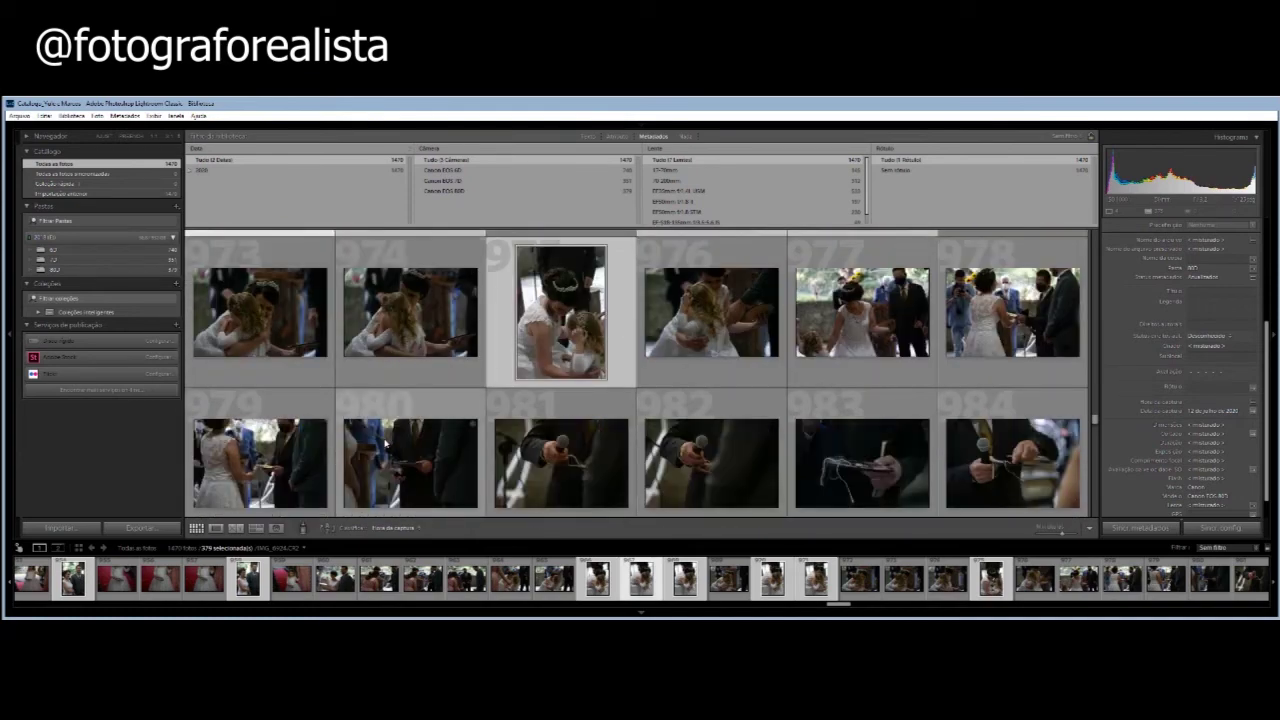
{"action": "scroll", "coordinate": [385, 443], "scroll_direction": "up", "scroll_amount": 1}
{"action": "scroll", "coordinate": [385, 443], "scroll_direction": "up", "scroll_amount": 1}
{"action": "scroll", "coordinate": [385, 443], "scroll_direction": "up", "scroll_amount": 1}
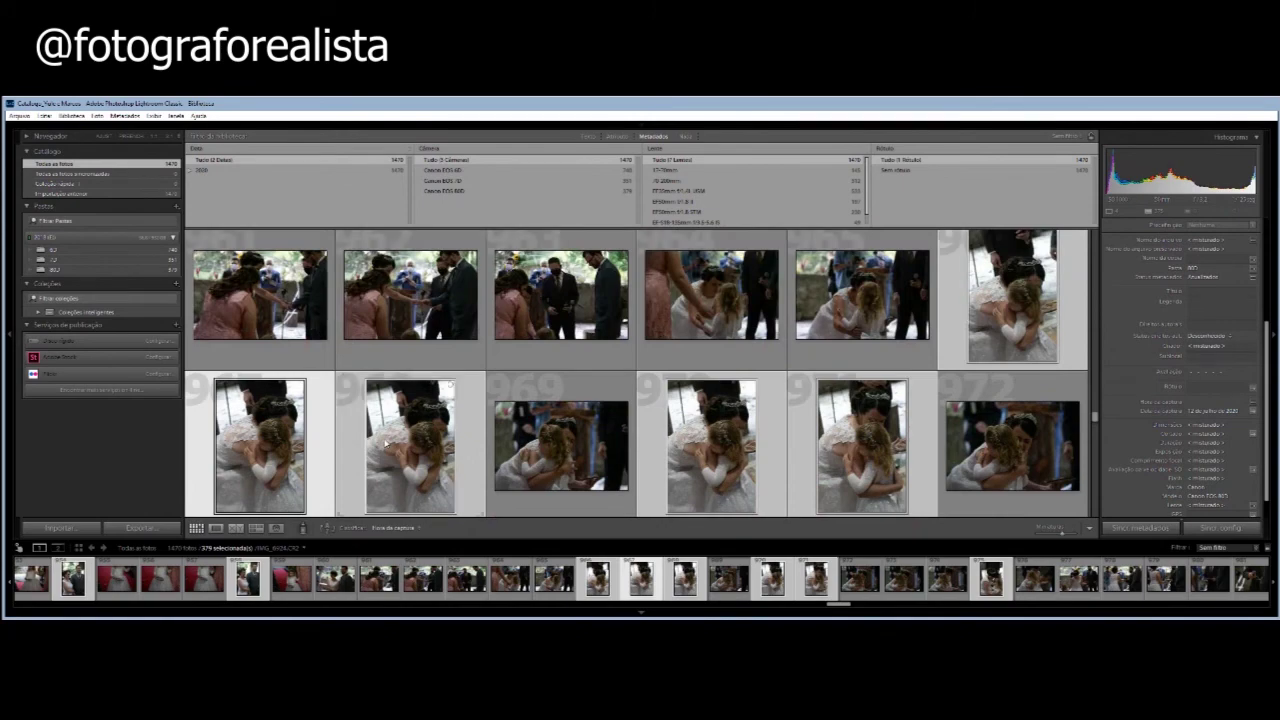
{"action": "scroll", "coordinate": [385, 443], "scroll_direction": "up", "scroll_amount": 3}
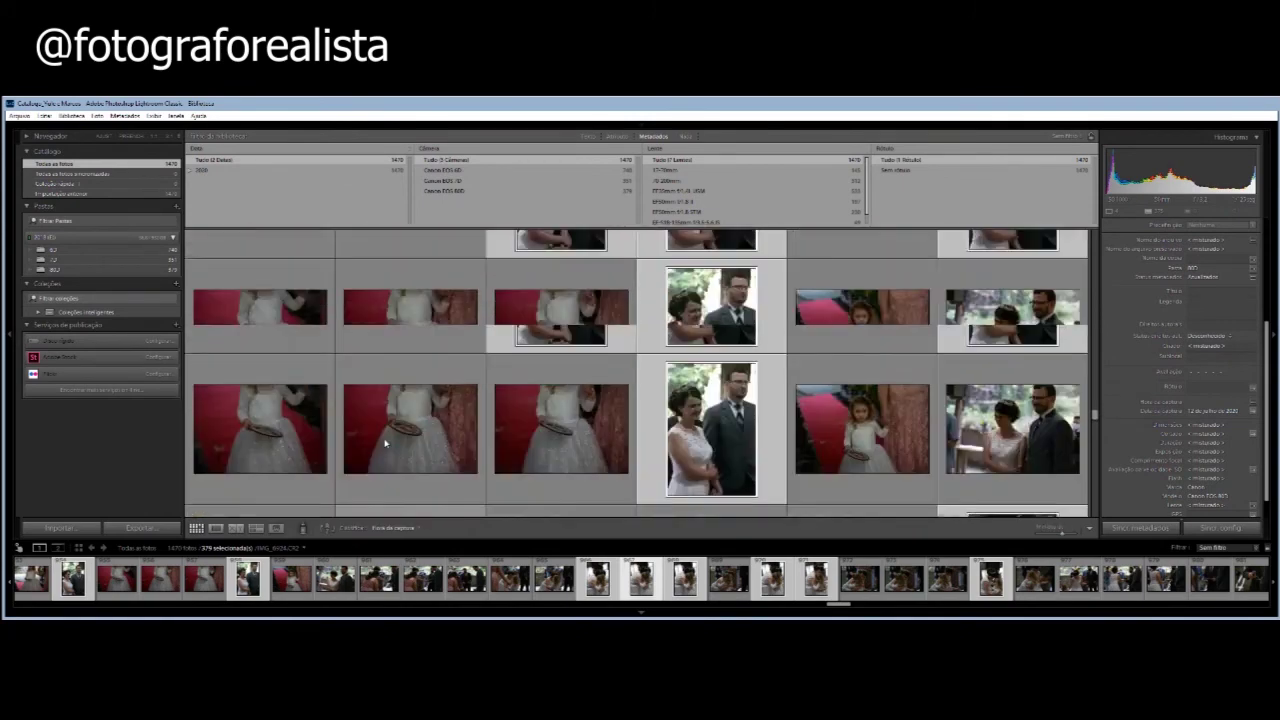
{"action": "scroll", "coordinate": [385, 443], "scroll_direction": "down", "scroll_amount": 4}
{"action": "scroll", "coordinate": [385, 443], "scroll_direction": "up", "scroll_amount": 2}
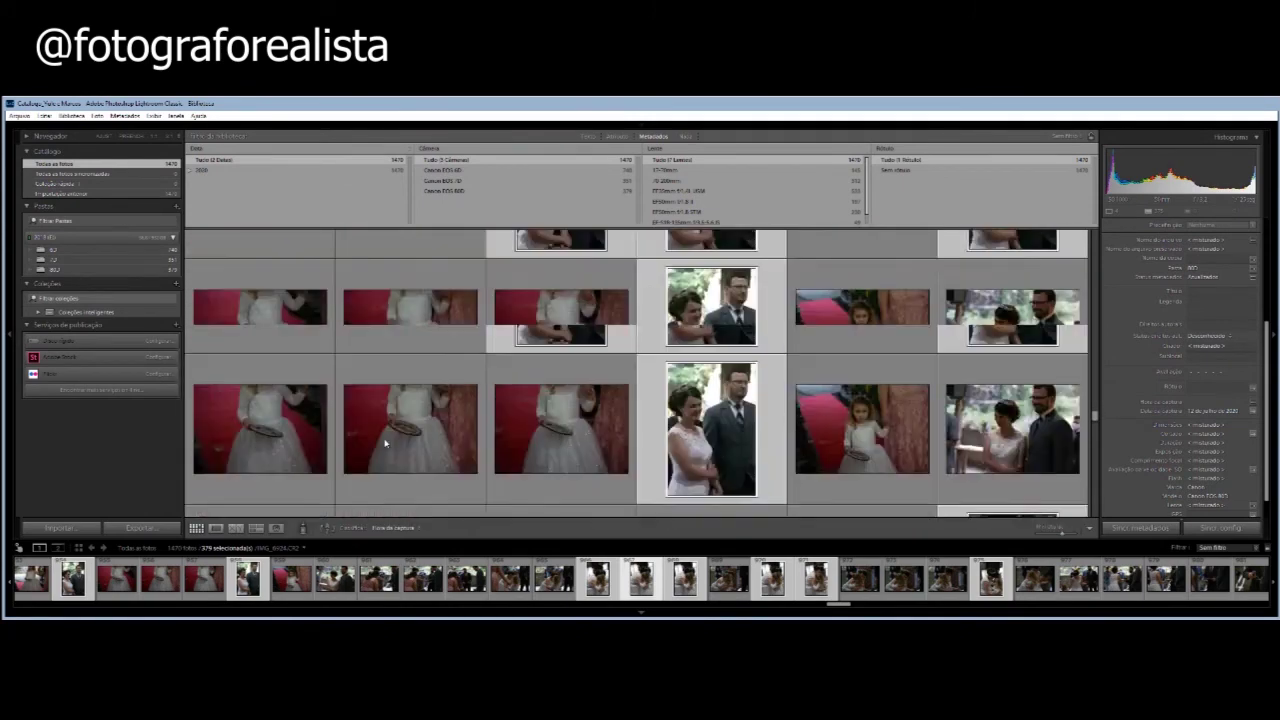
{"action": "scroll", "coordinate": [385, 443], "scroll_direction": "up", "scroll_amount": 2}
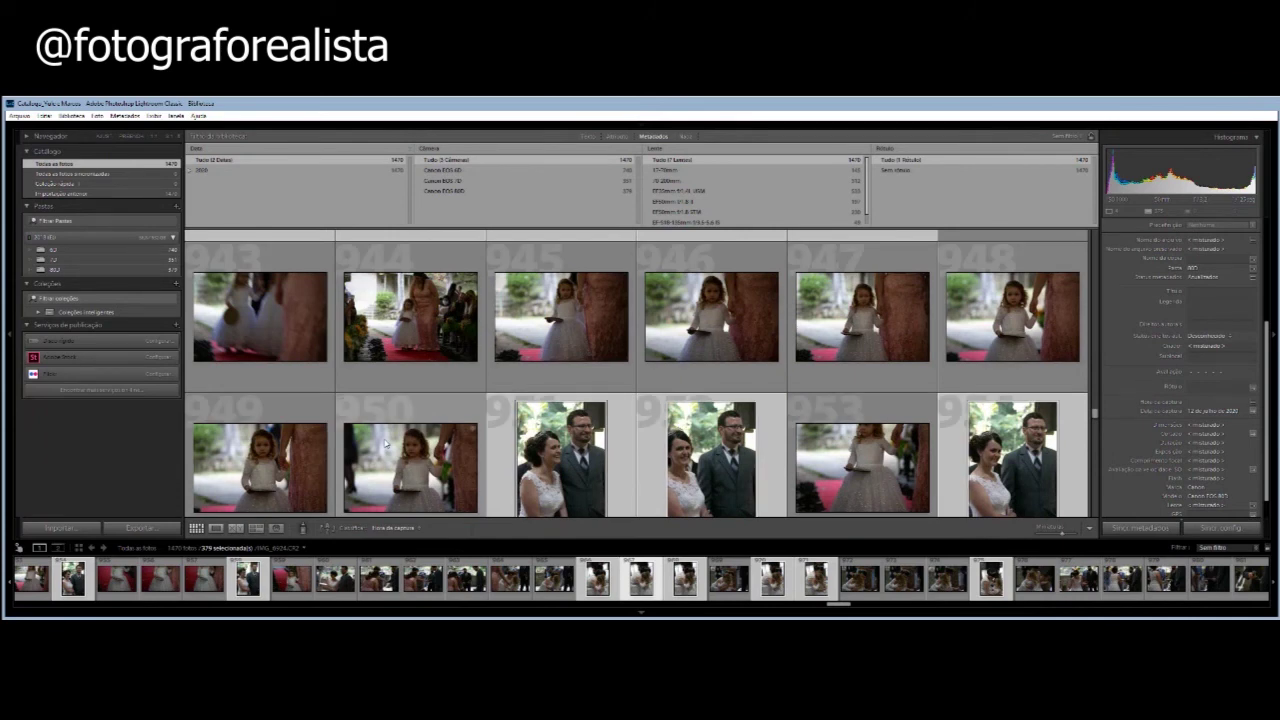
{"action": "scroll", "coordinate": [385, 443], "scroll_direction": "up", "scroll_amount": 3}
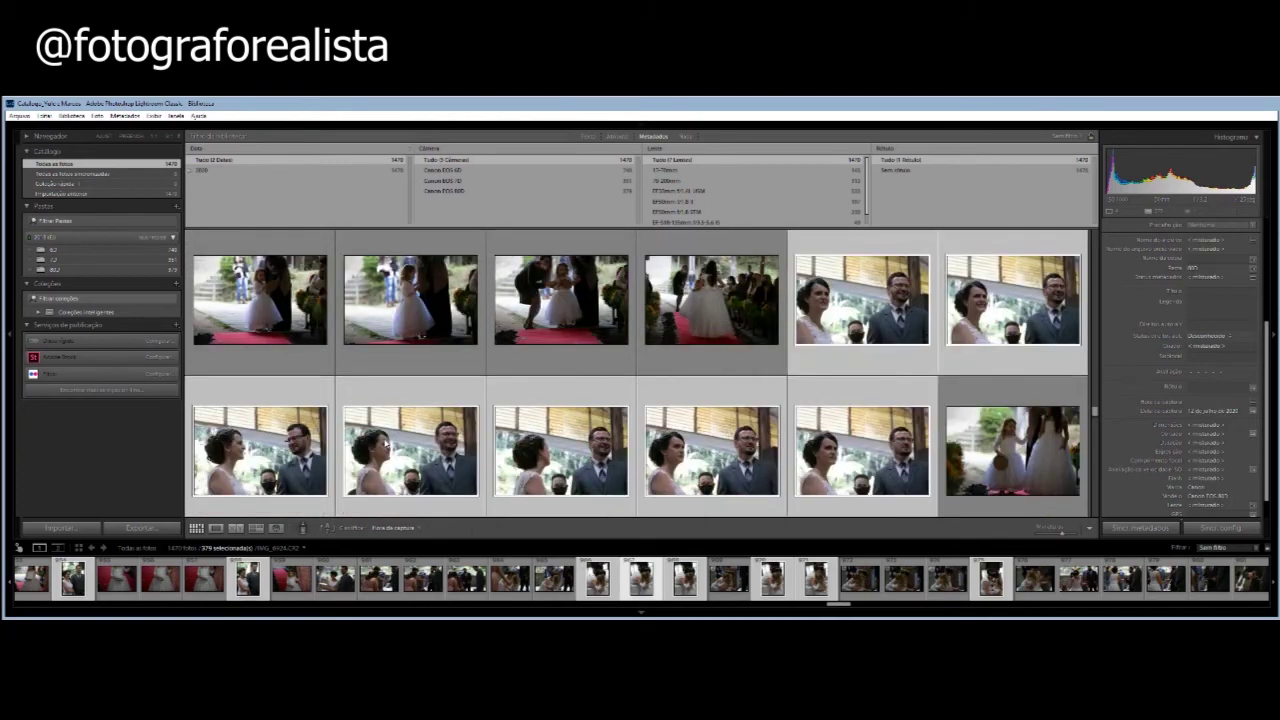
{"action": "scroll", "coordinate": [385, 443], "scroll_direction": "down", "scroll_amount": 2}
{"action": "scroll", "coordinate": [385, 443], "scroll_direction": "down", "scroll_amount": 1}
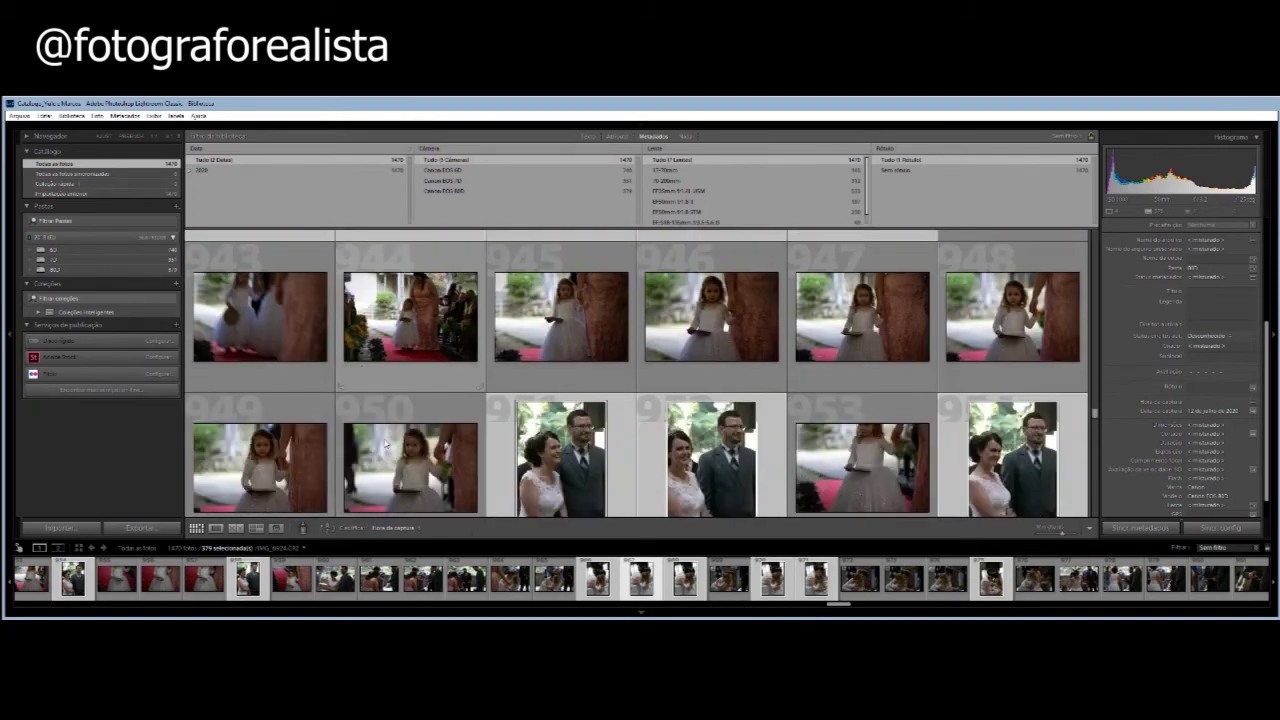
{"action": "scroll", "coordinate": [385, 443], "scroll_direction": "down", "scroll_amount": 1}
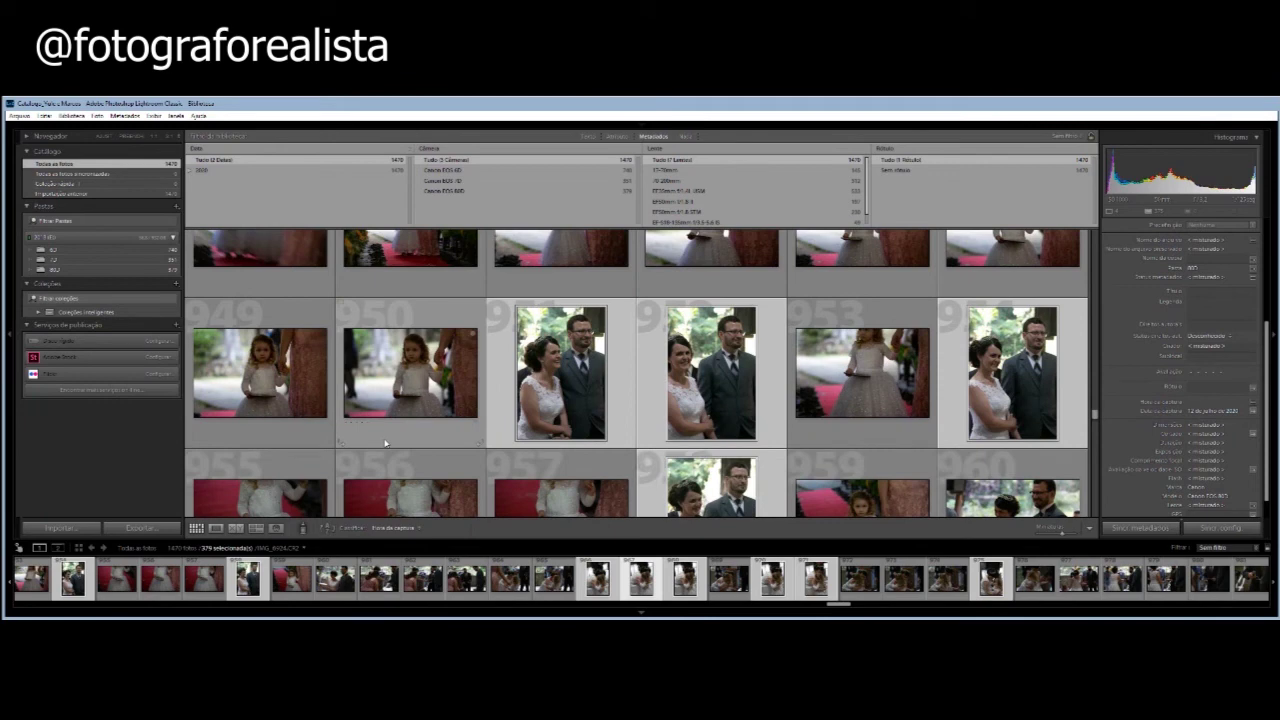
{"action": "scroll", "coordinate": [385, 443], "scroll_direction": "down", "scroll_amount": 1}
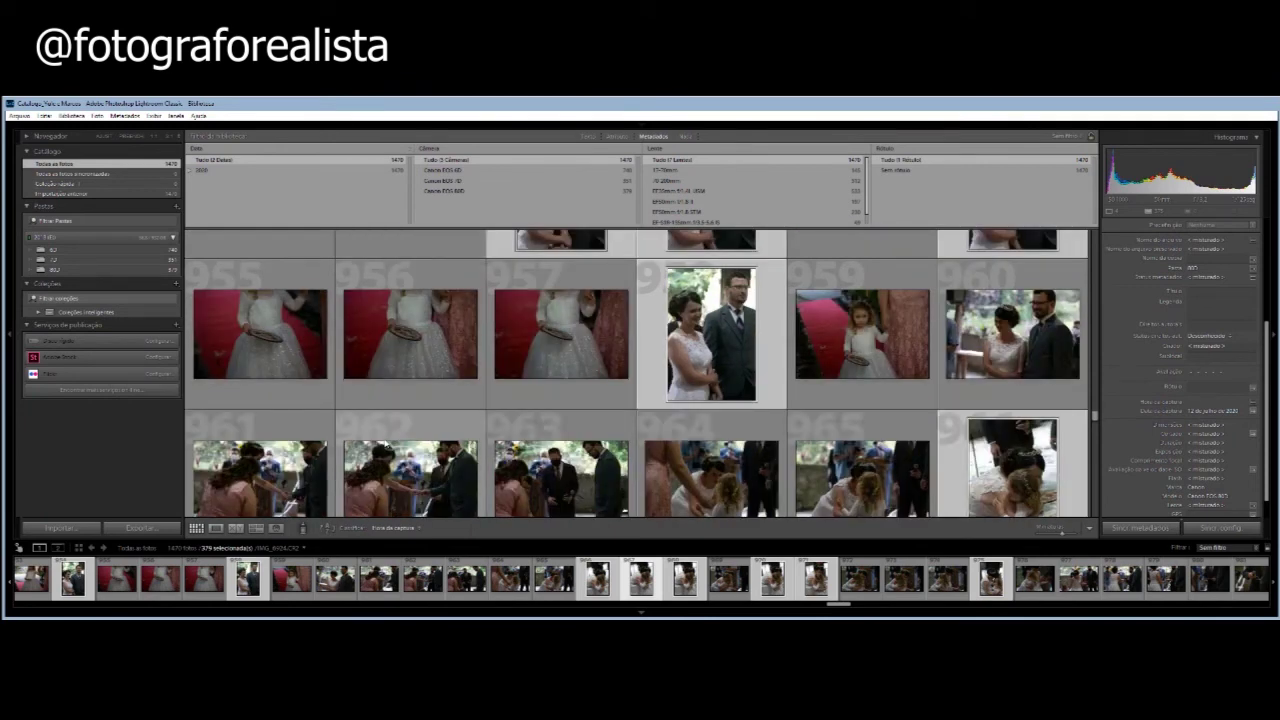
{"action": "mouse_move", "coordinate": [410, 335]}
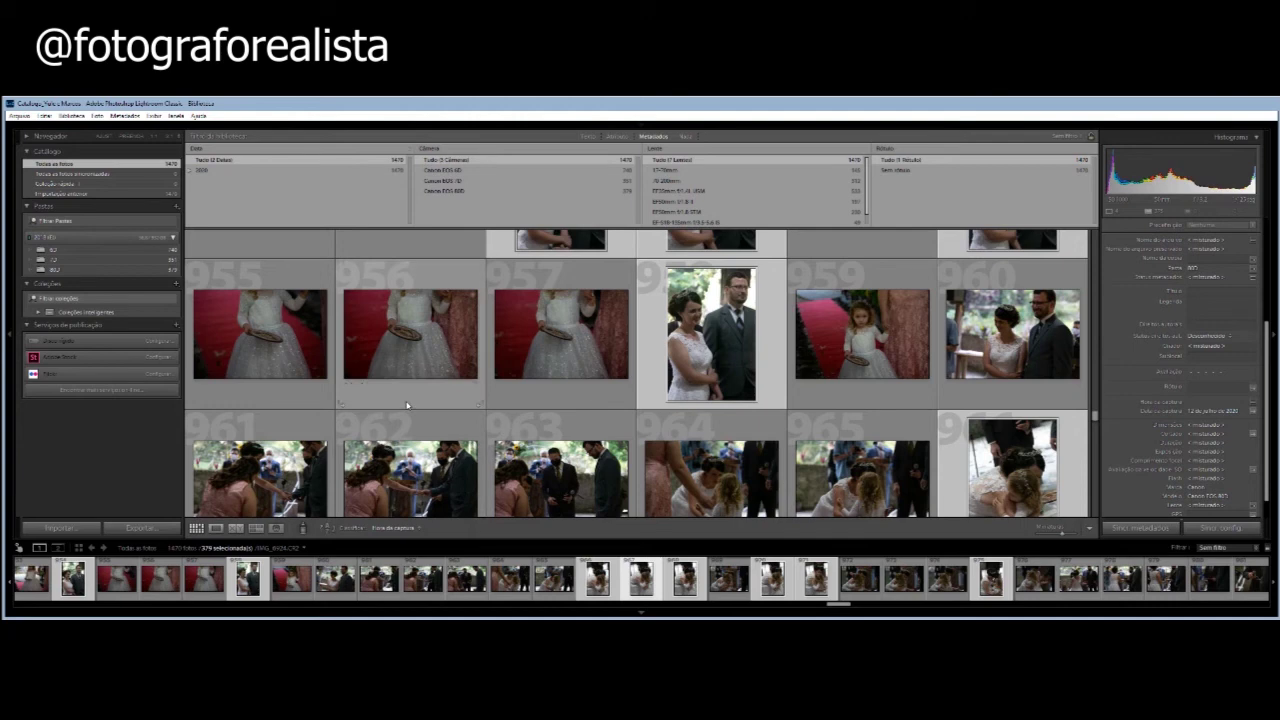
{"action": "scroll", "coordinate": [407, 404], "scroll_direction": "down", "scroll_amount": 1}
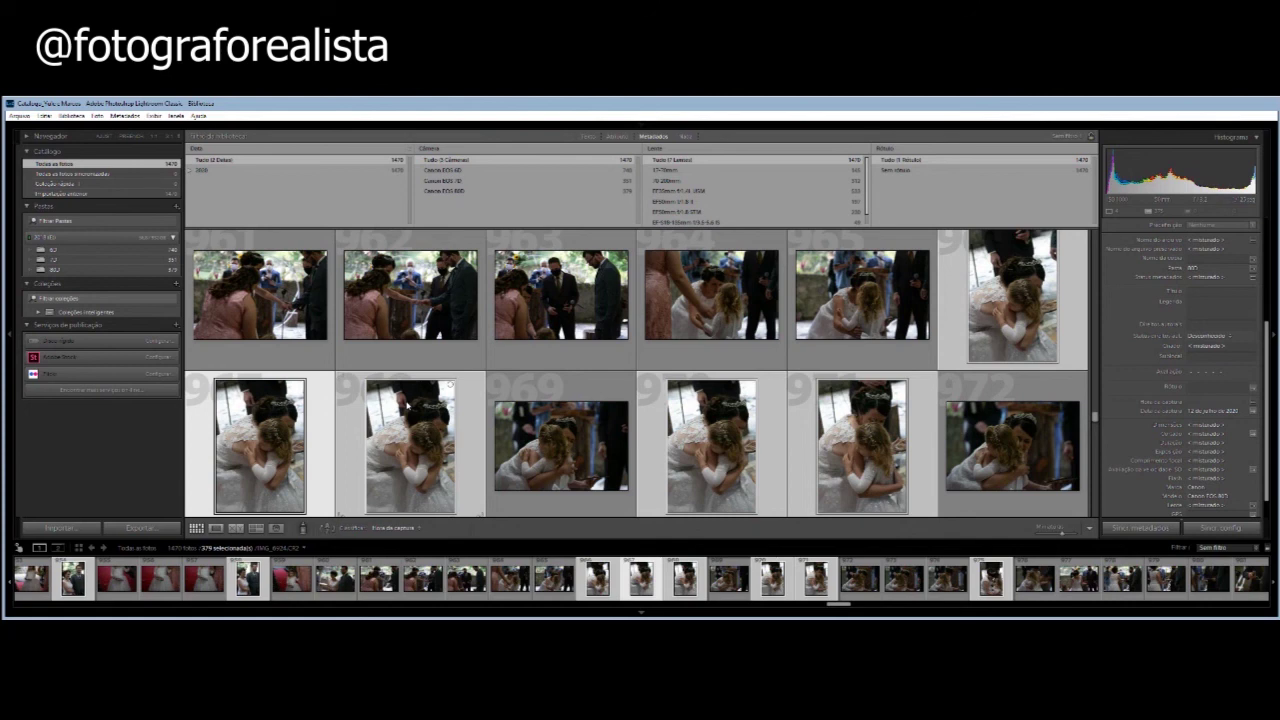
{"action": "scroll", "coordinate": [408, 404], "scroll_direction": "down", "scroll_amount": 1}
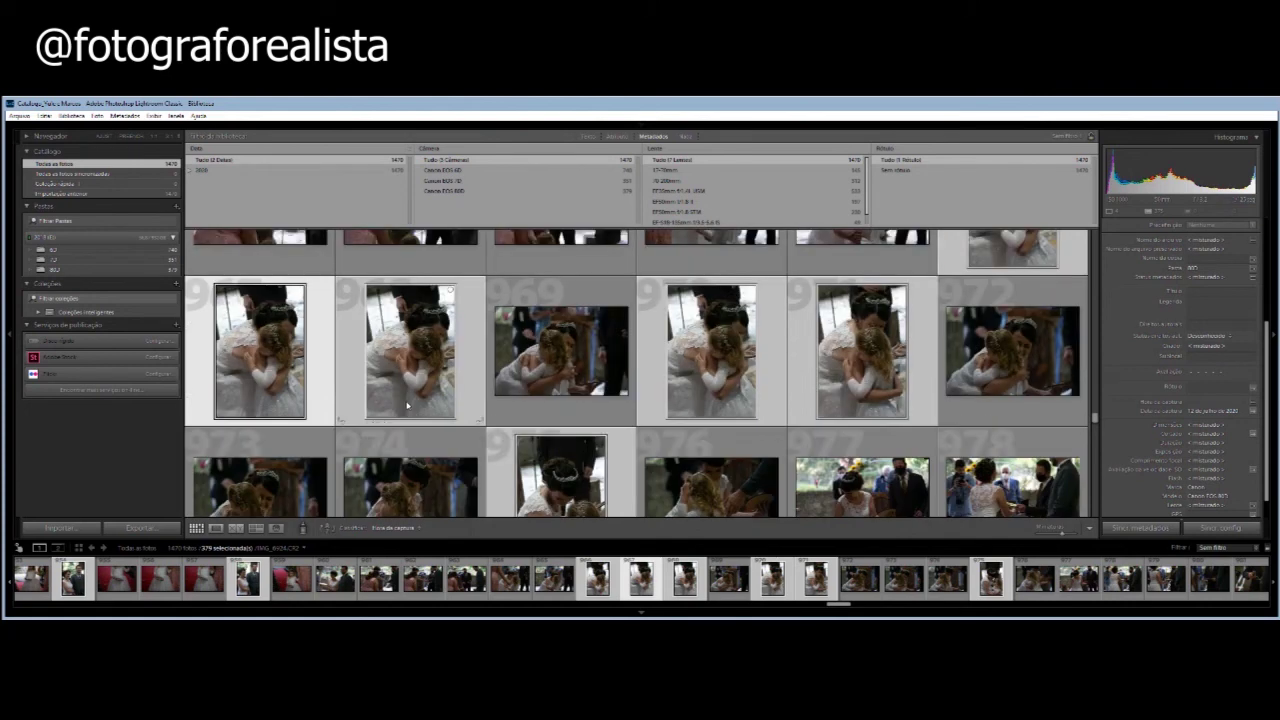